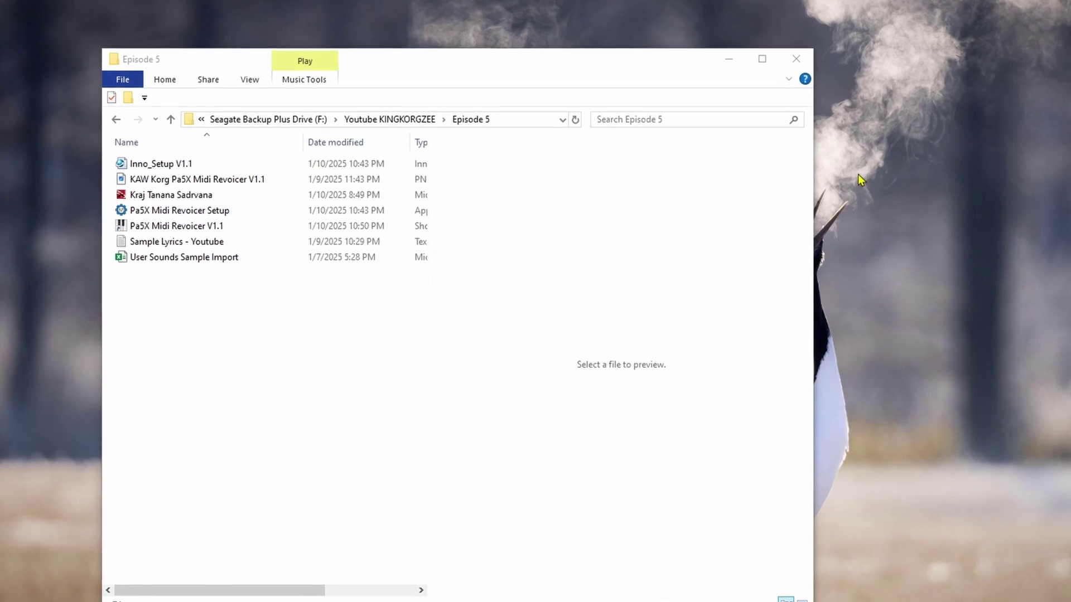
# Preview the KAW Korg Pa5X Midi Revoicer V1.1 image in the Episode 5 folder and launch the Pa5X Midi Revoicer V1.1 shortcut.
pyautogui.click(478, 63)
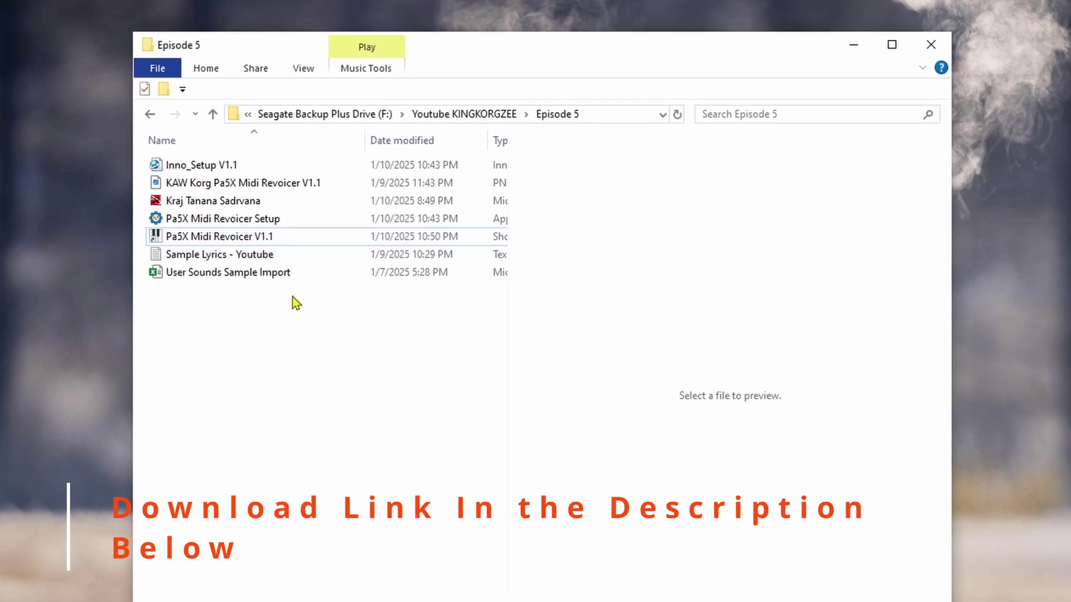
pyautogui.click(262, 221)
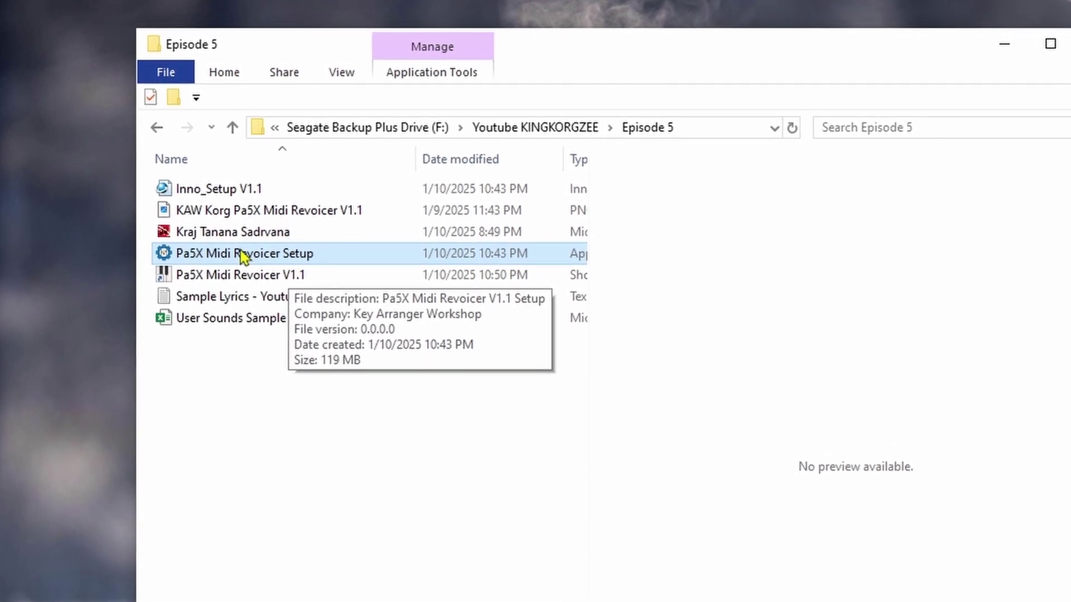
pyautogui.click(238, 277)
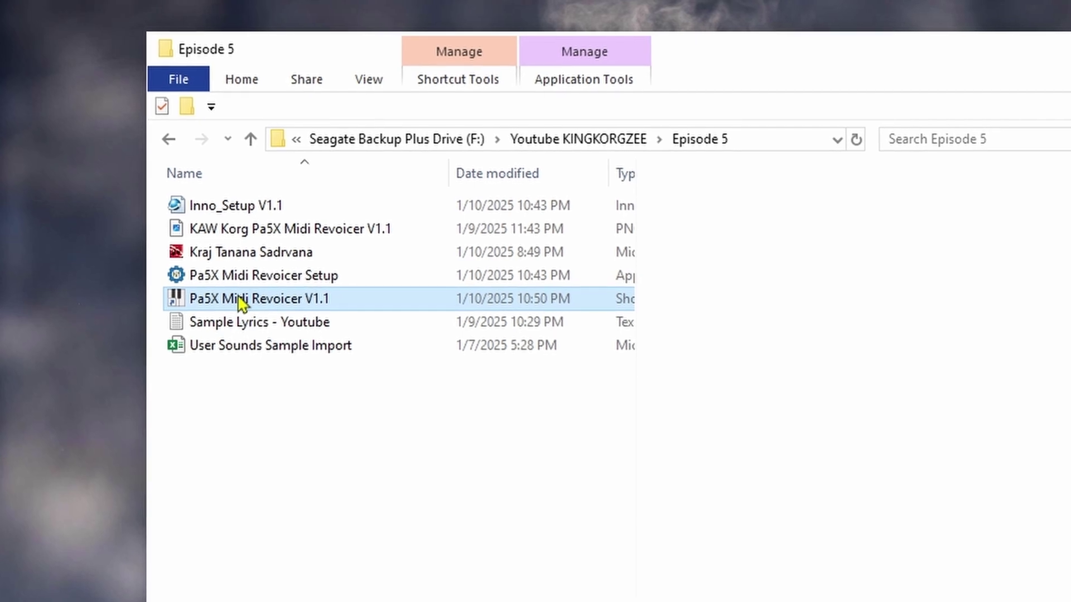
pyautogui.doubleClick(294, 234)
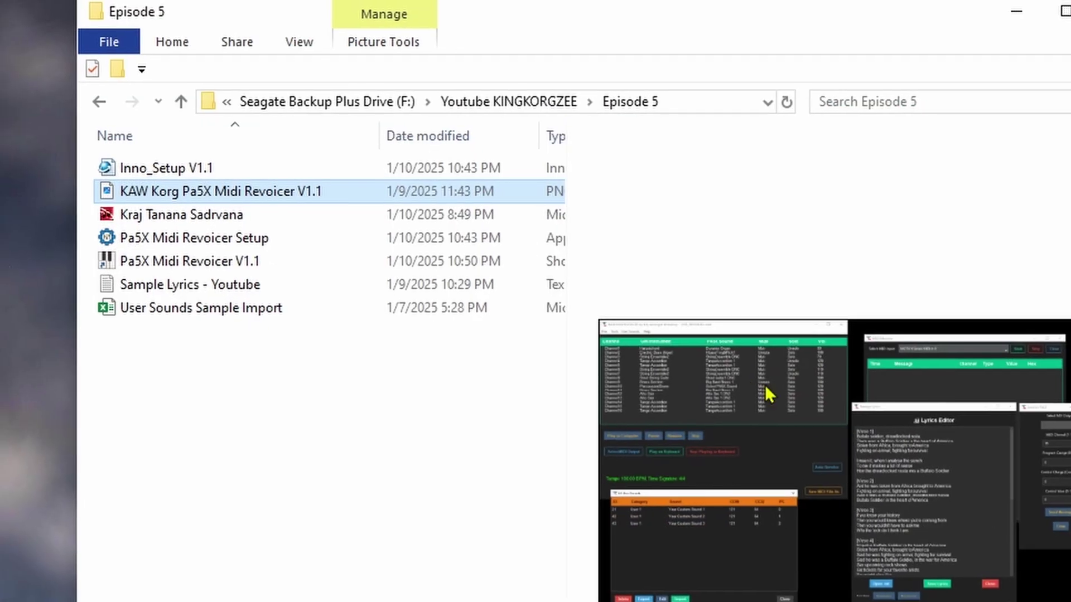
pyautogui.doubleClick(189, 271)
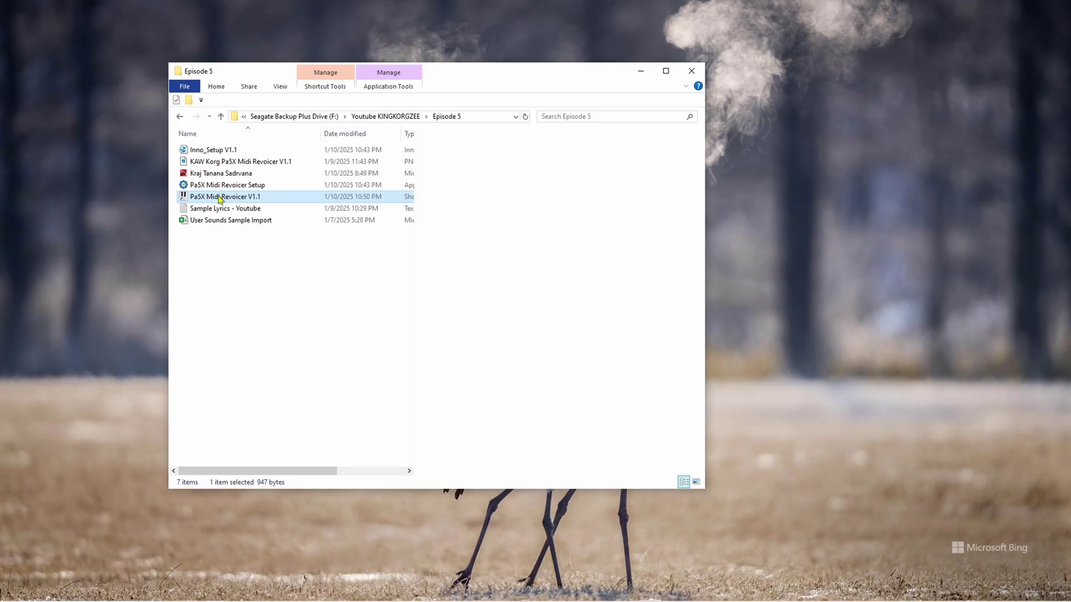
# Enlarge the PA5X MIDI Revoicer window and reposition it on the desktop.
pyautogui.moveTo(220, 28); pyautogui.dragTo(465, 84)
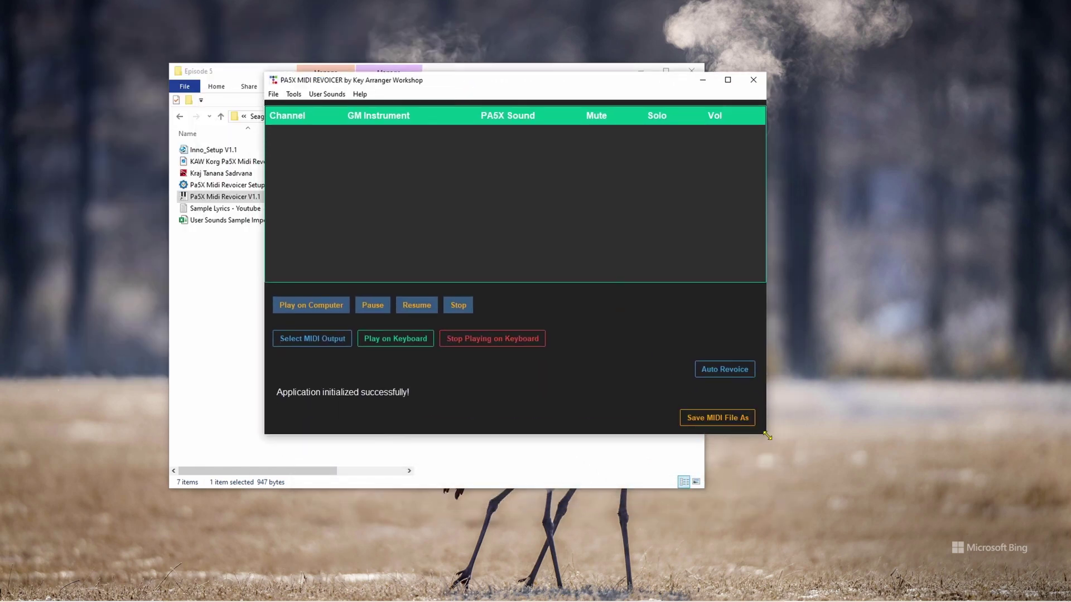
pyautogui.moveTo(773, 440); pyautogui.dragTo(1009, 557)
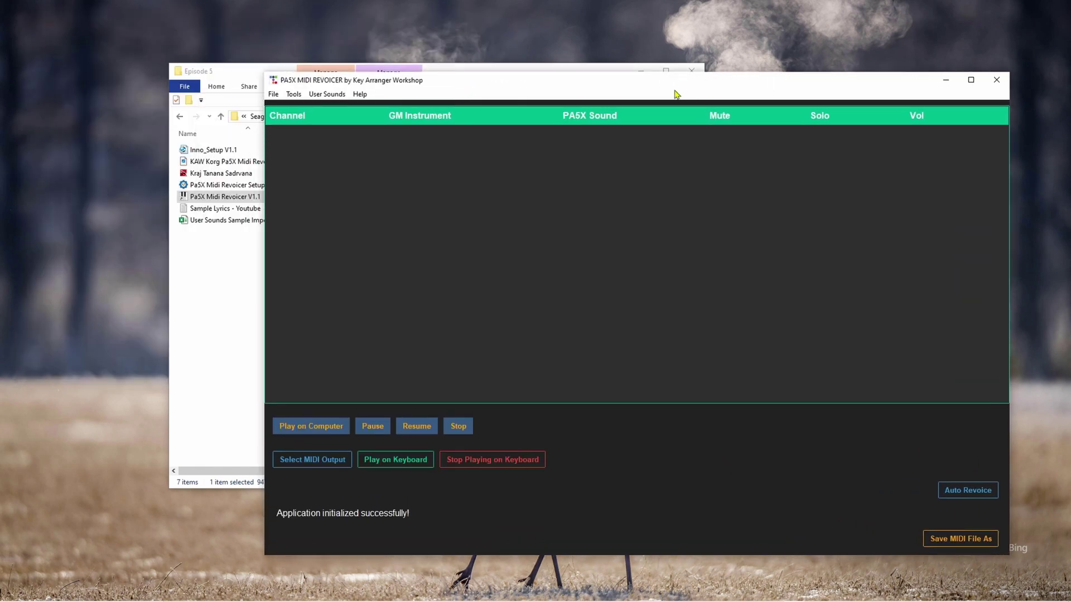
pyautogui.moveTo(649, 83); pyautogui.dragTo(499, 55)
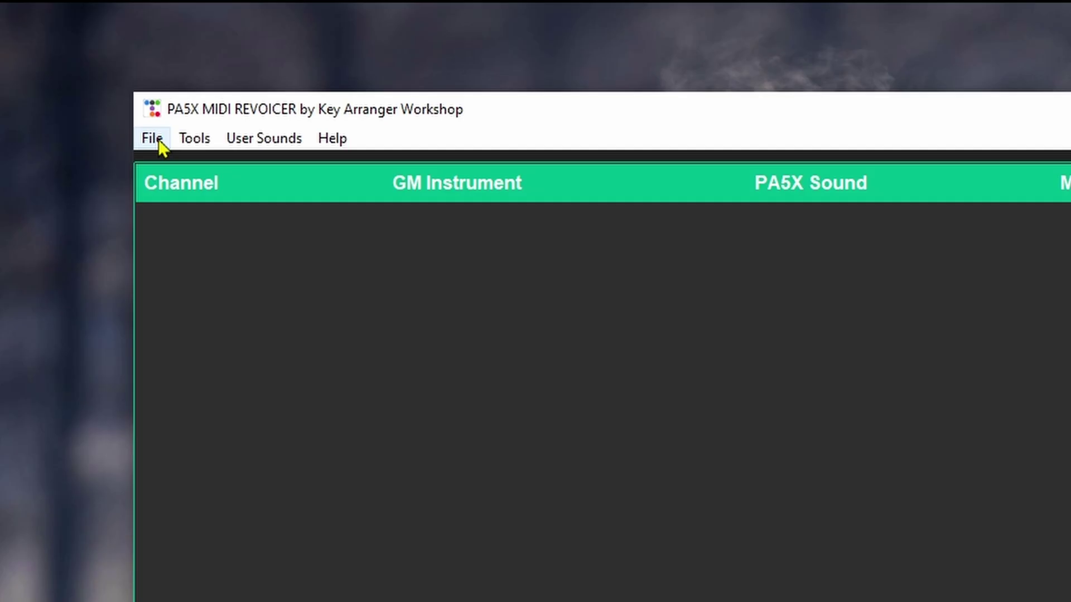
pyautogui.click(125, 66)
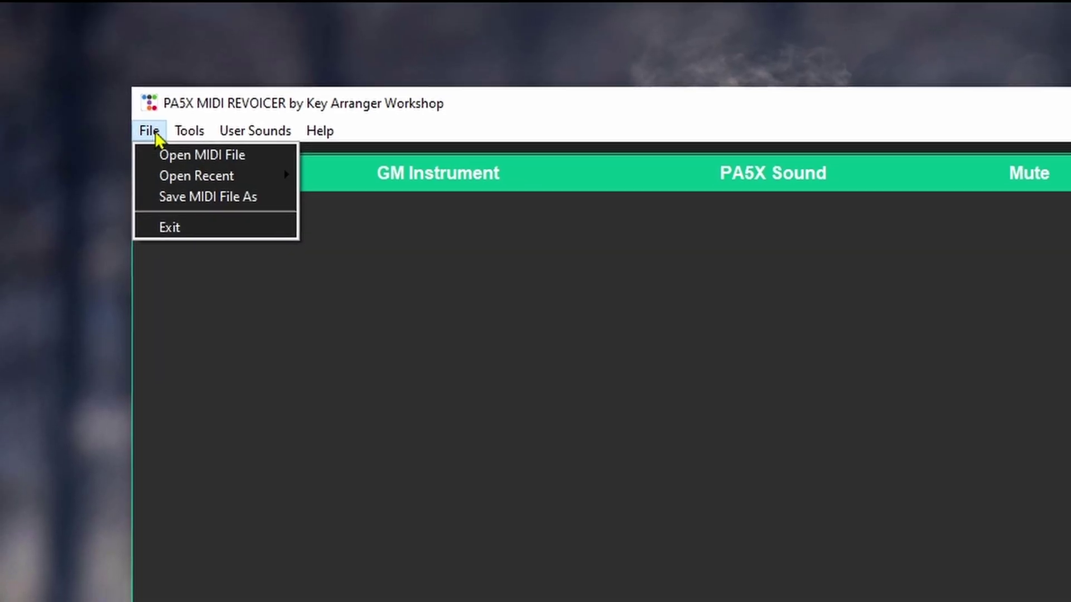
pyautogui.moveTo(210, 176)
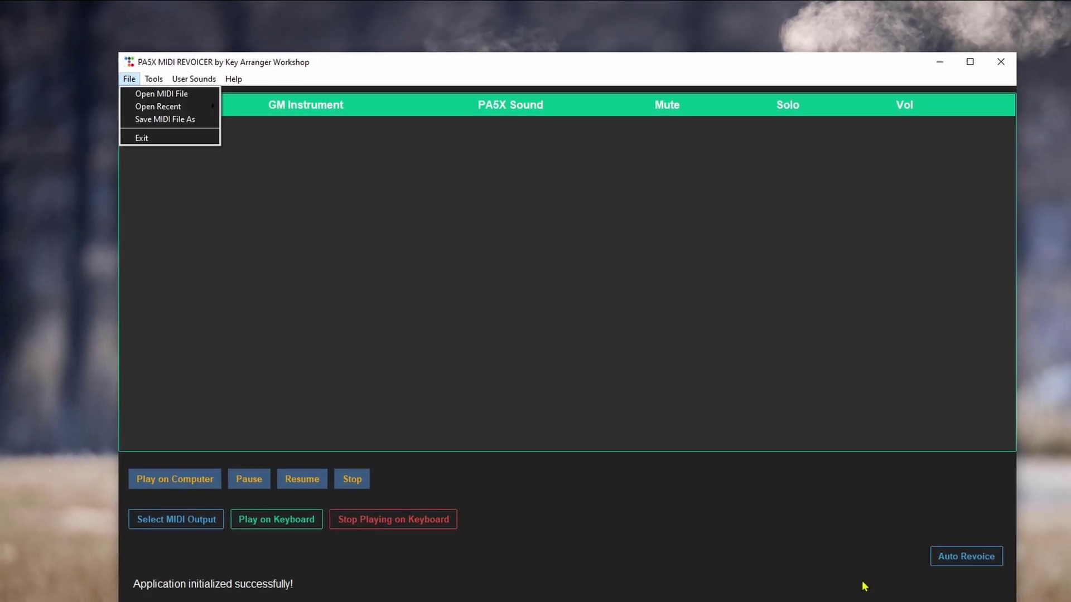
pyautogui.press('Escape')
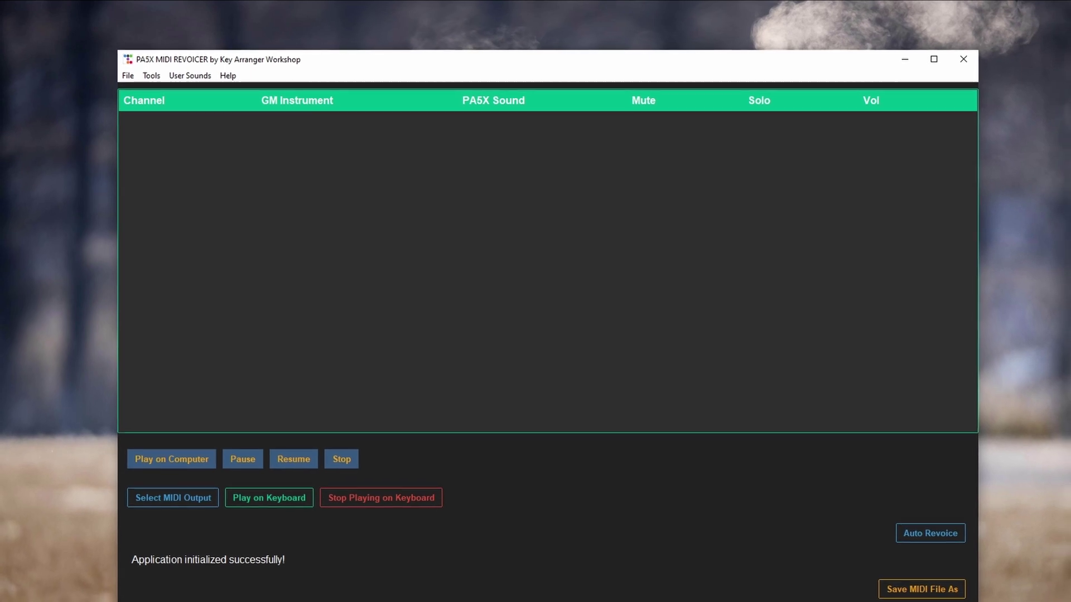
# Open the MIDI Monitor, examine it with USB2.0-MIDI 1 as the MIDI input, and close it.
pyautogui.click(127, 75)
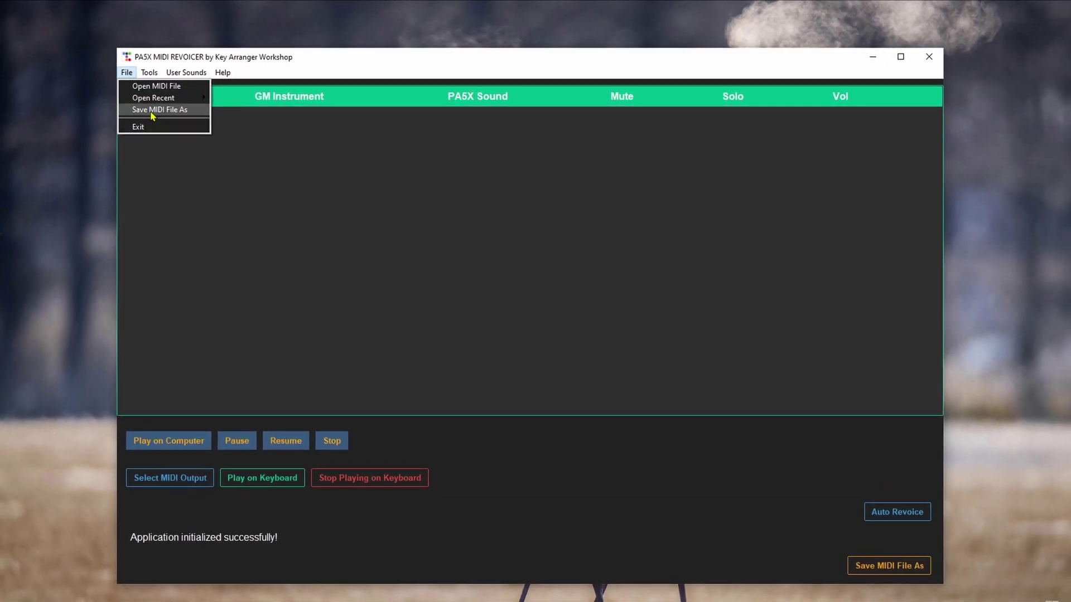
pyautogui.moveTo(149, 72)
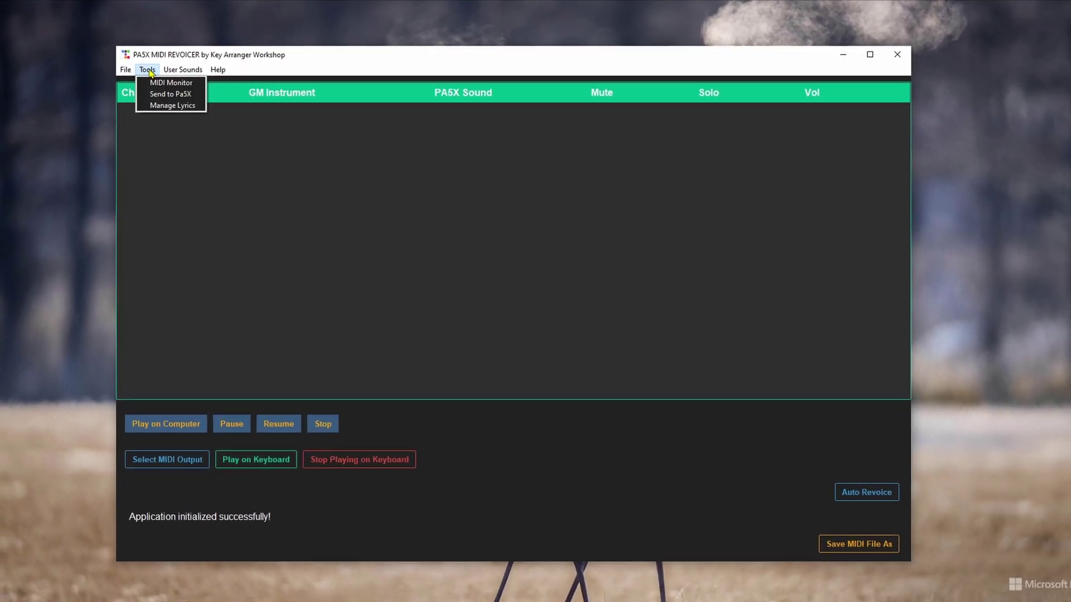
pyautogui.click(167, 82)
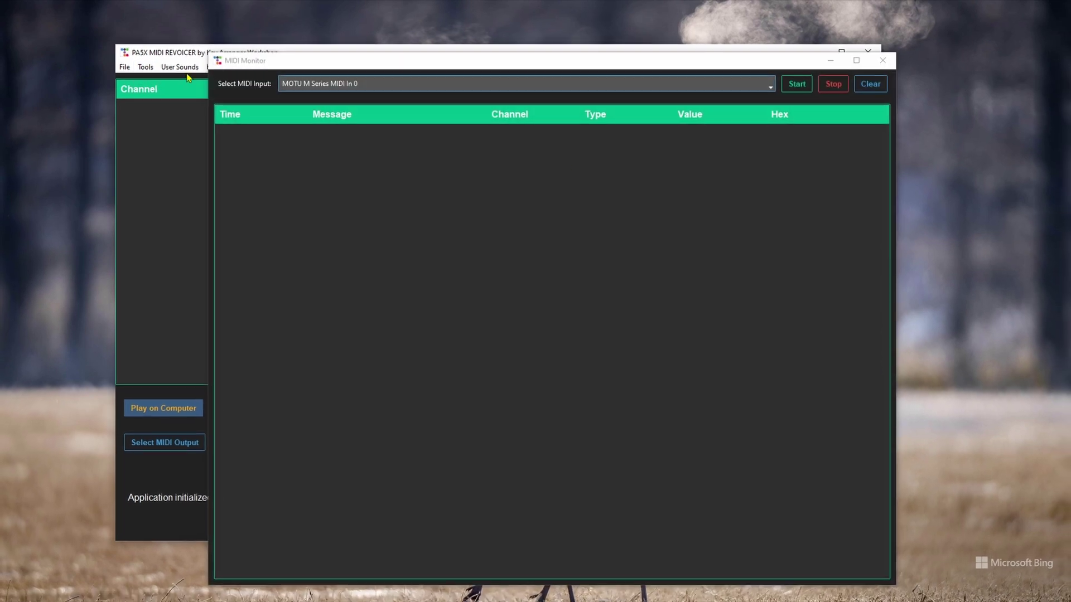
pyautogui.moveTo(583, 61); pyautogui.dragTo(619, 43)
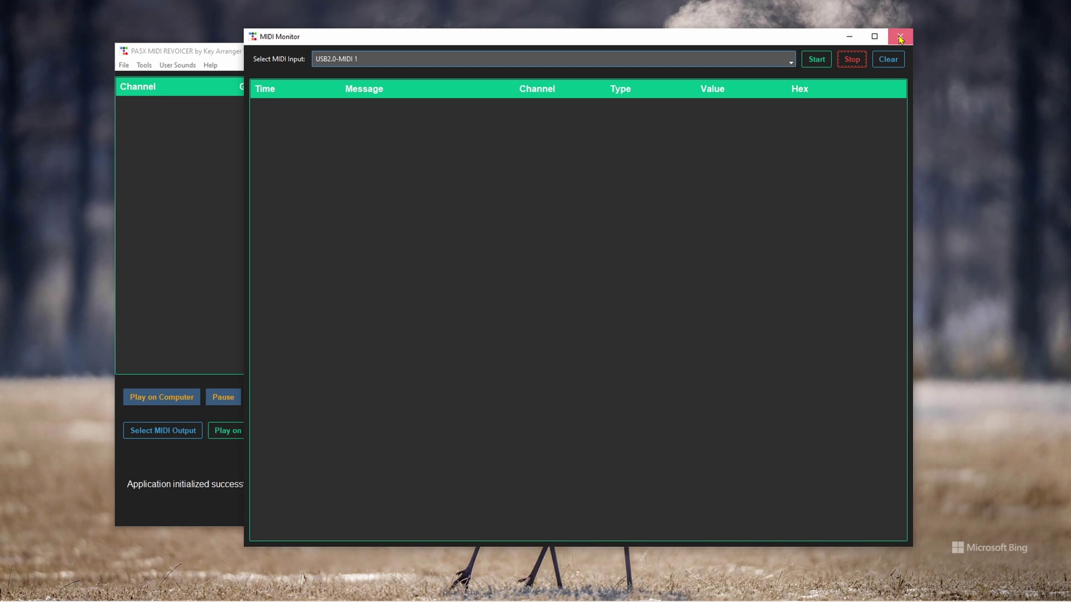
pyautogui.click(900, 38)
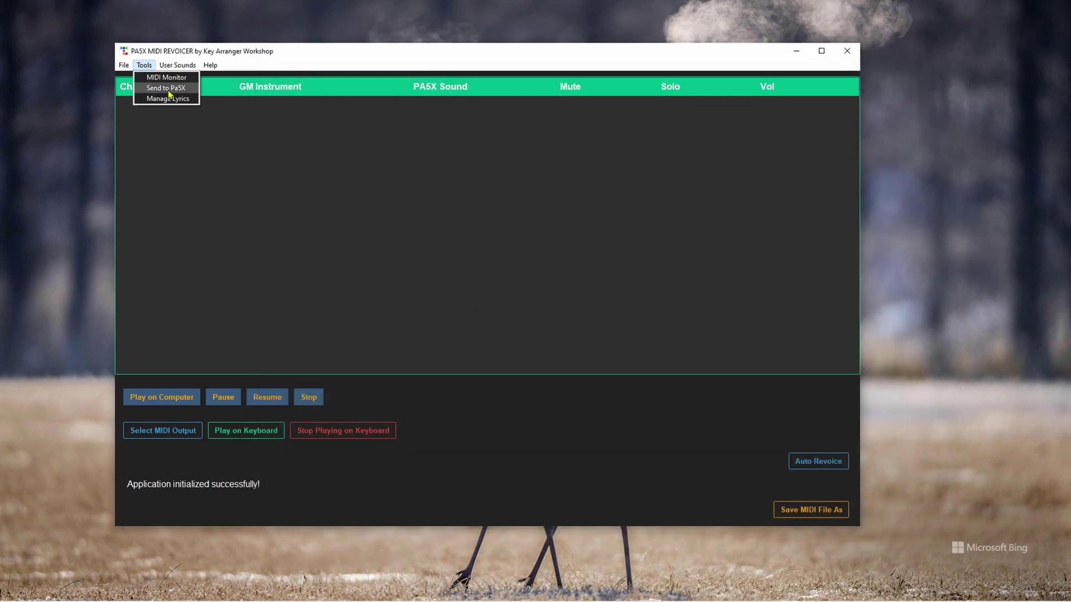
# Open the Send to Pa5X tool and choose MIDIOUT2 (USB2.0-MIDI) 3 as its MIDI output.
pyautogui.click(166, 88)
pyautogui.moveTo(518, 174); pyautogui.dragTo(452, 130)
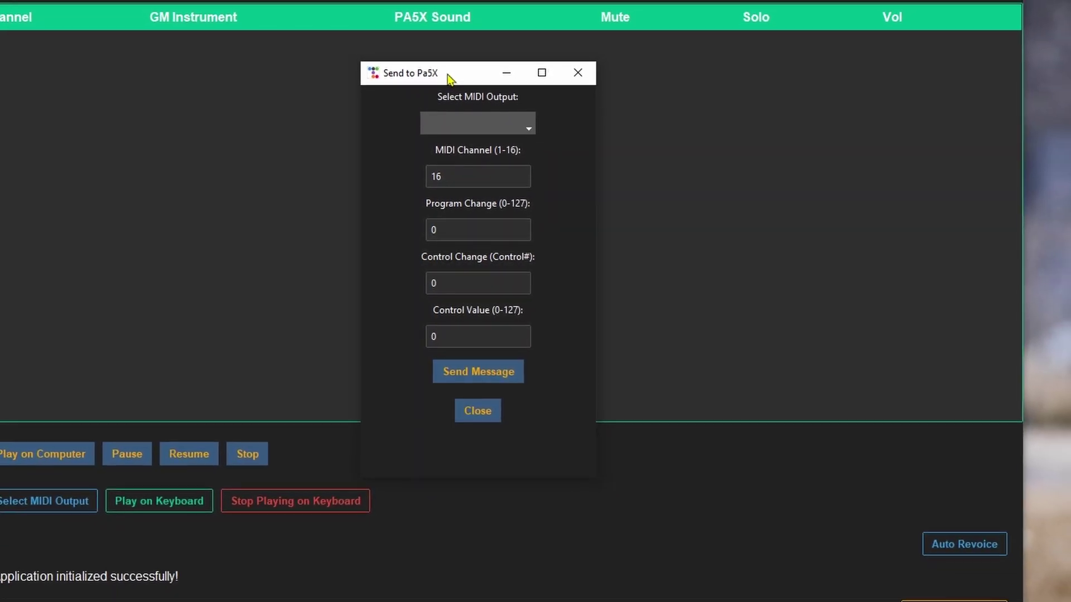
pyautogui.click(495, 129)
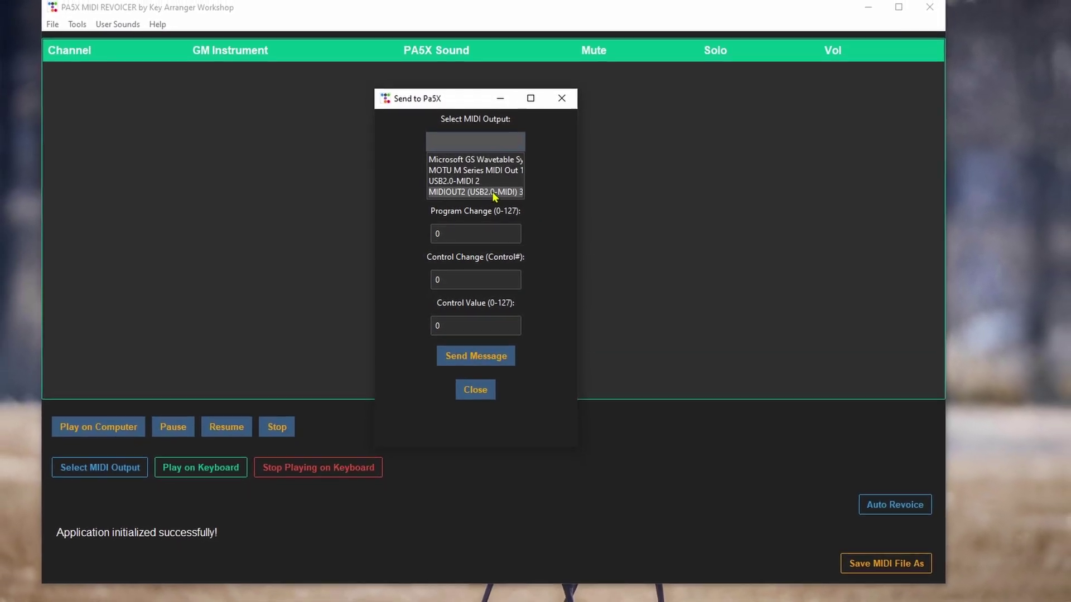
pyautogui.click(493, 193)
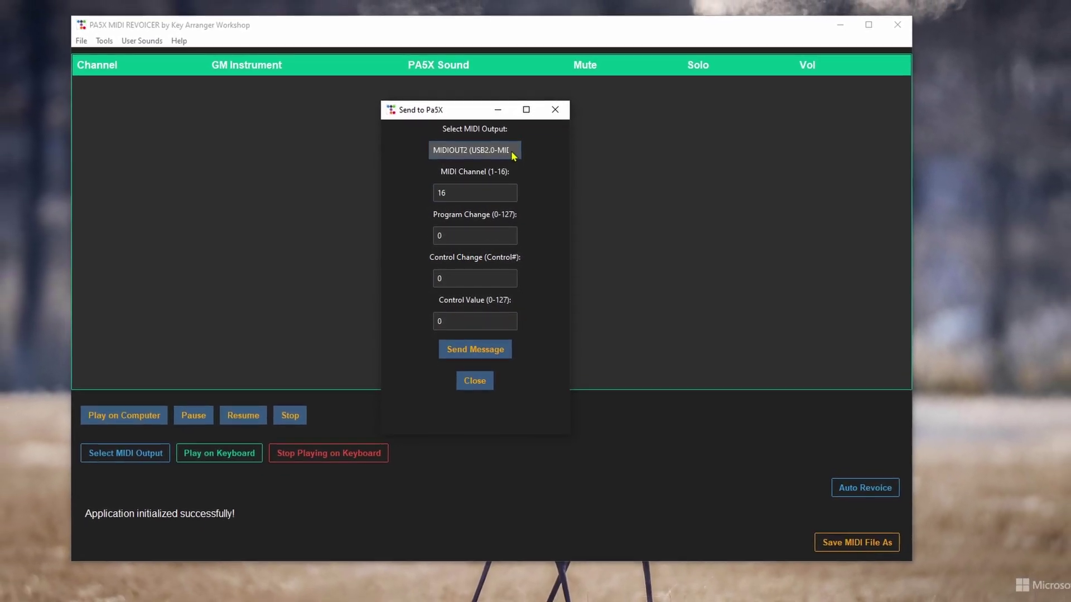
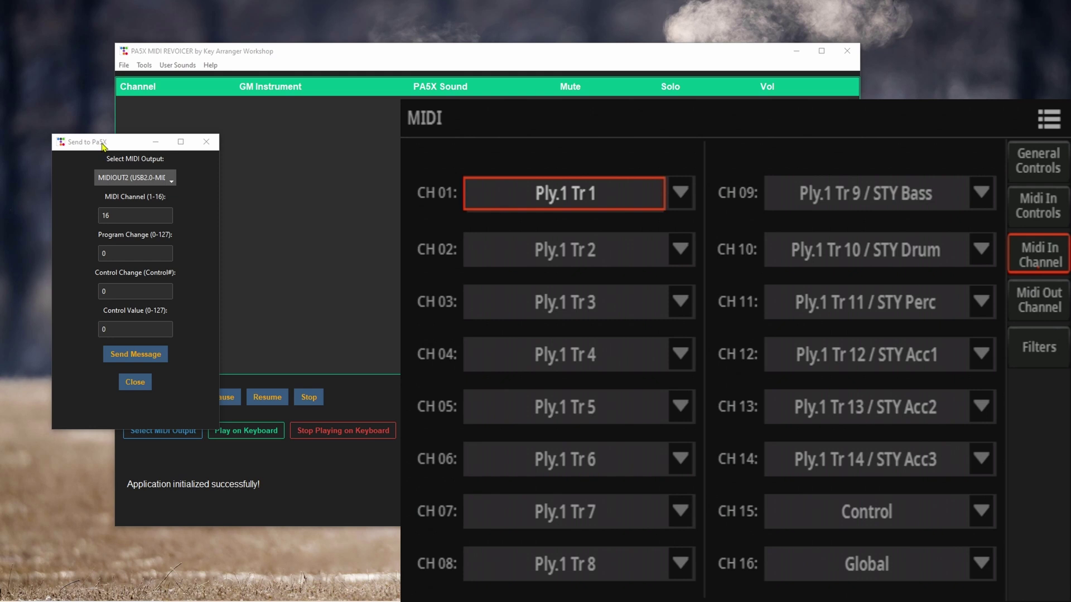
# Reposition the Send to Pa5X dialog beside the keyboard display and set its MIDI channel to 15.
pyautogui.moveTo(102, 145); pyautogui.dragTo(260, 313)
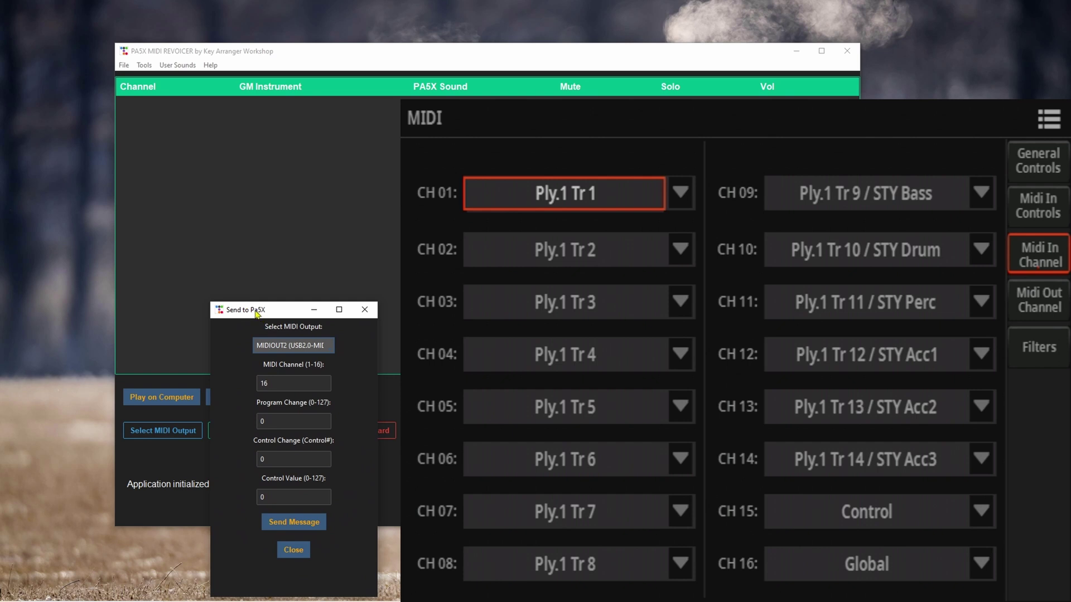
pyautogui.moveTo(256, 314); pyautogui.dragTo(220, 258)
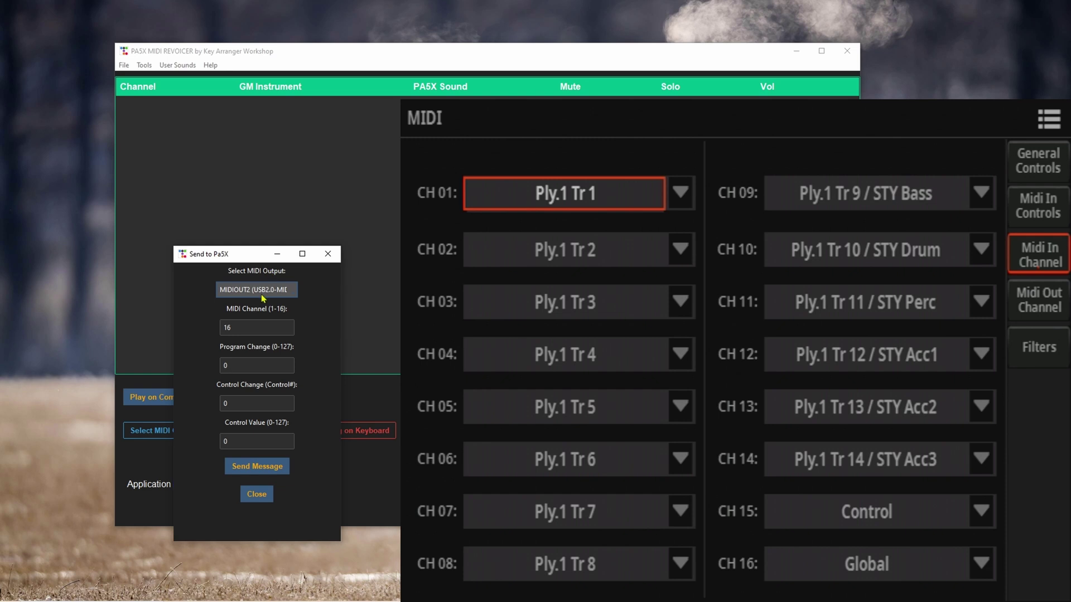
pyautogui.click(239, 329)
pyautogui.moveTo(239, 328); pyautogui.dragTo(205, 329)
pyautogui.write('15')
pyautogui.moveTo(240, 328); pyautogui.dragTo(207, 334)
pyautogui.click(241, 326)
# Set the program change to 64, send the message to the keyboard and dismiss the notification.
pyautogui.moveTo(240, 364); pyautogui.dragTo(204, 369)
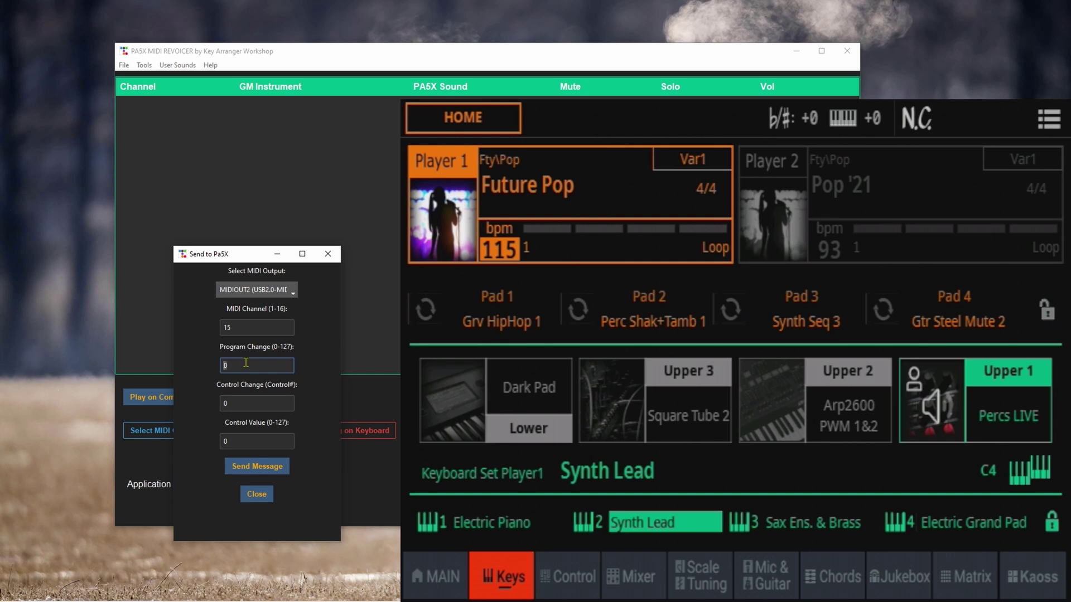
pyautogui.write('64')
pyautogui.click(257, 467)
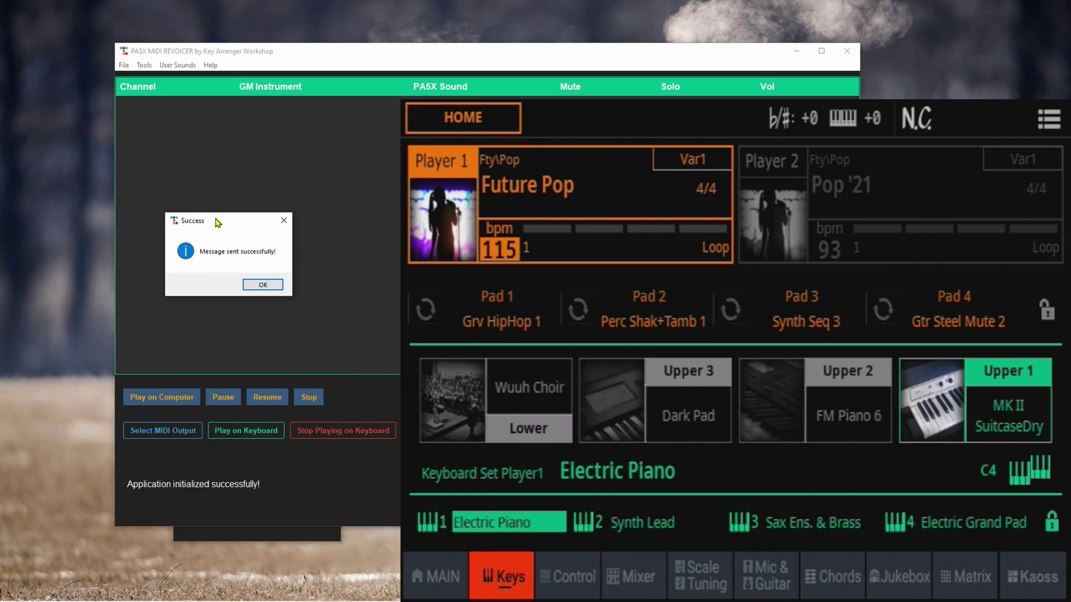
pyautogui.click(268, 289)
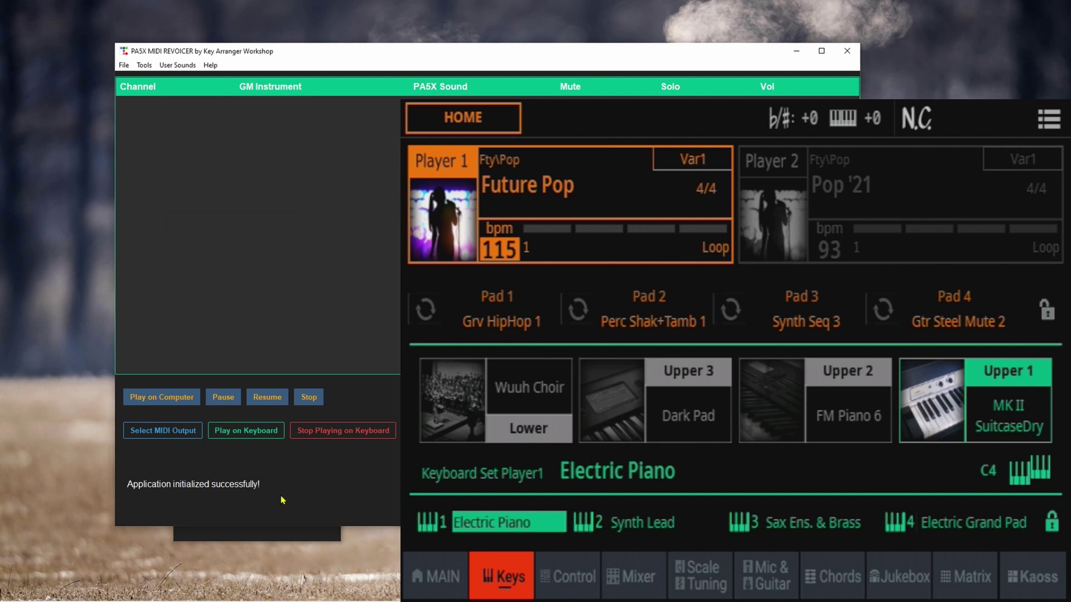
# Send program change 66 to the keyboard and close the Send to Pa5X dialog.
pyautogui.click(287, 537)
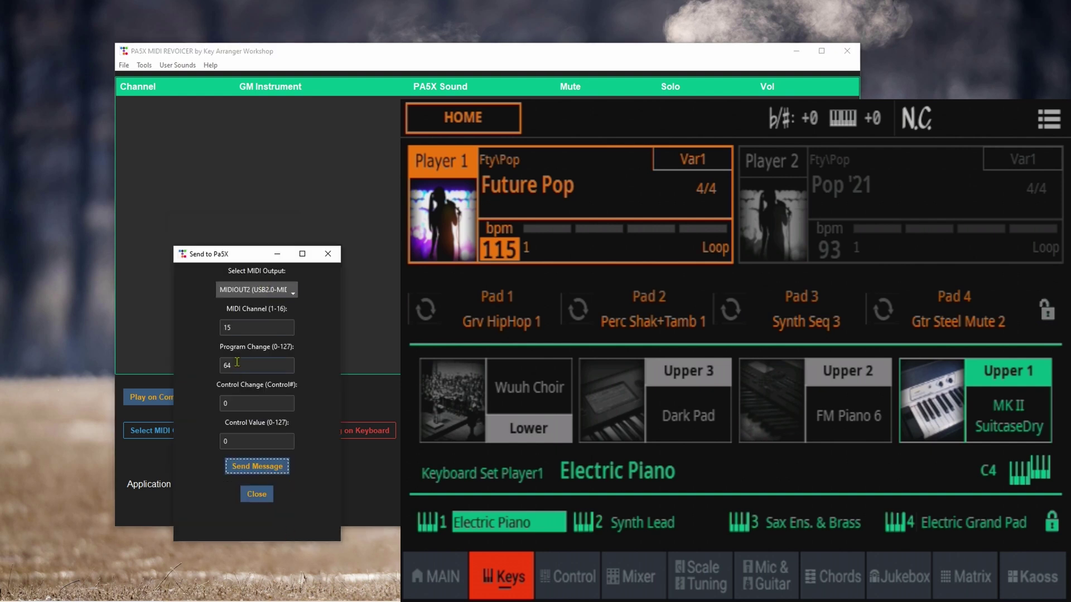
pyautogui.moveTo(237, 364); pyautogui.dragTo(190, 362)
pyautogui.write('66')
pyautogui.click(264, 472)
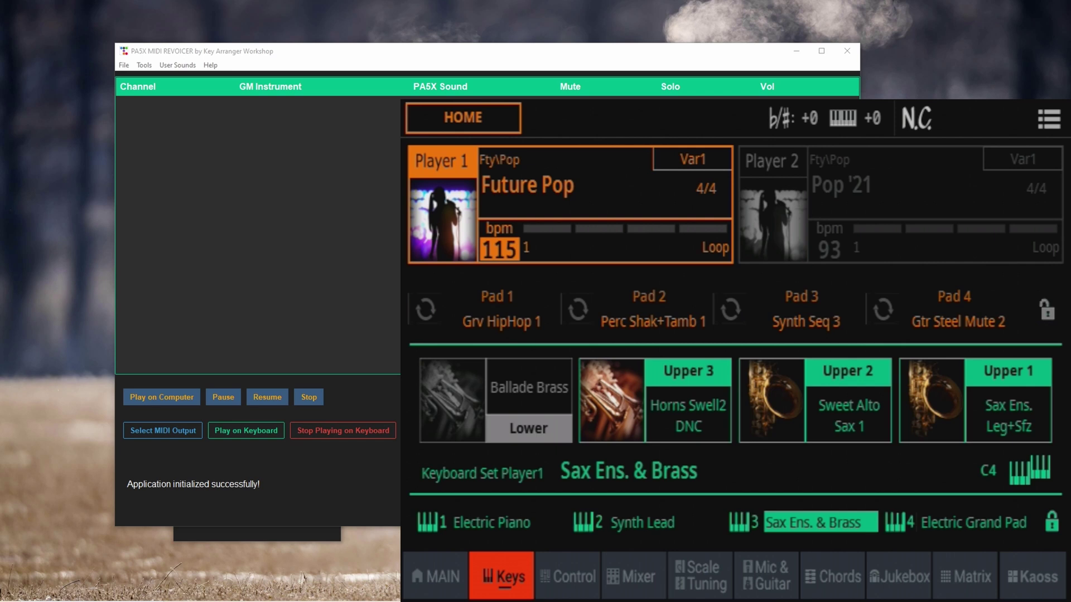
pyautogui.click(304, 537)
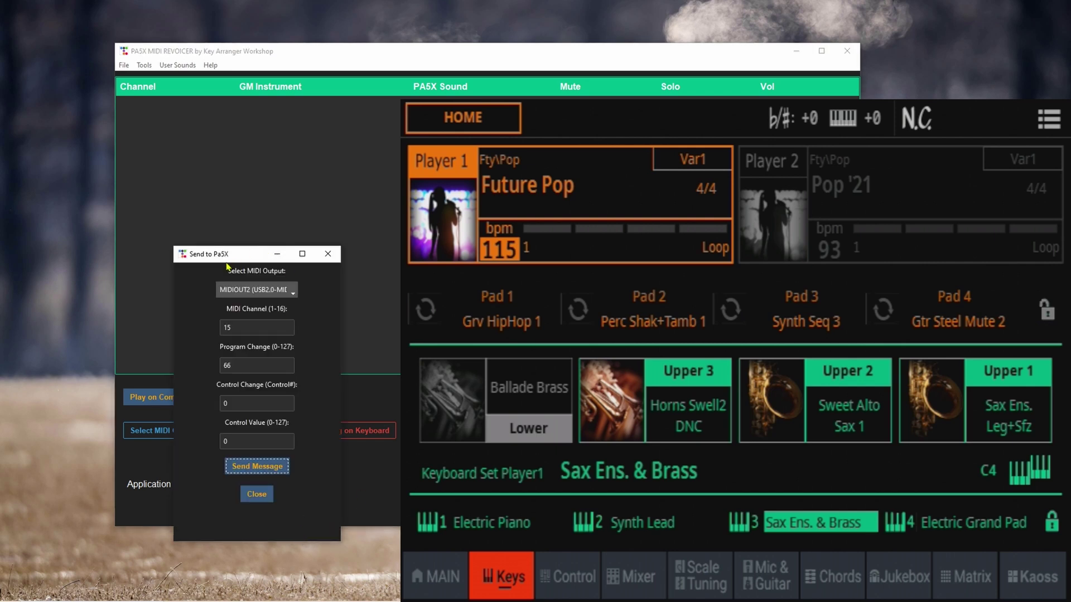
pyautogui.moveTo(233, 257); pyautogui.dragTo(261, 186)
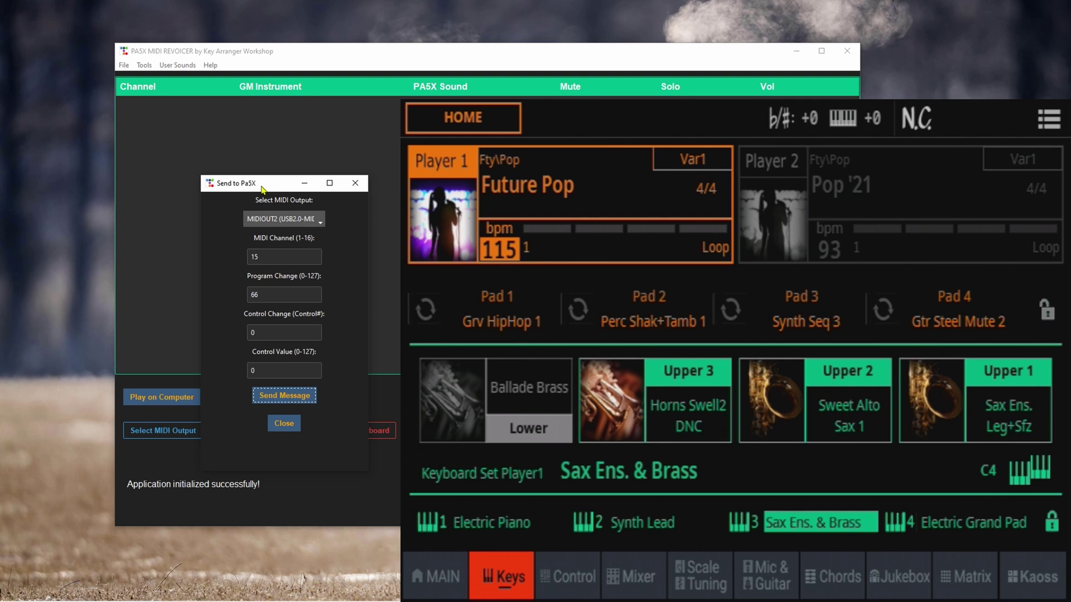
pyautogui.click(284, 423)
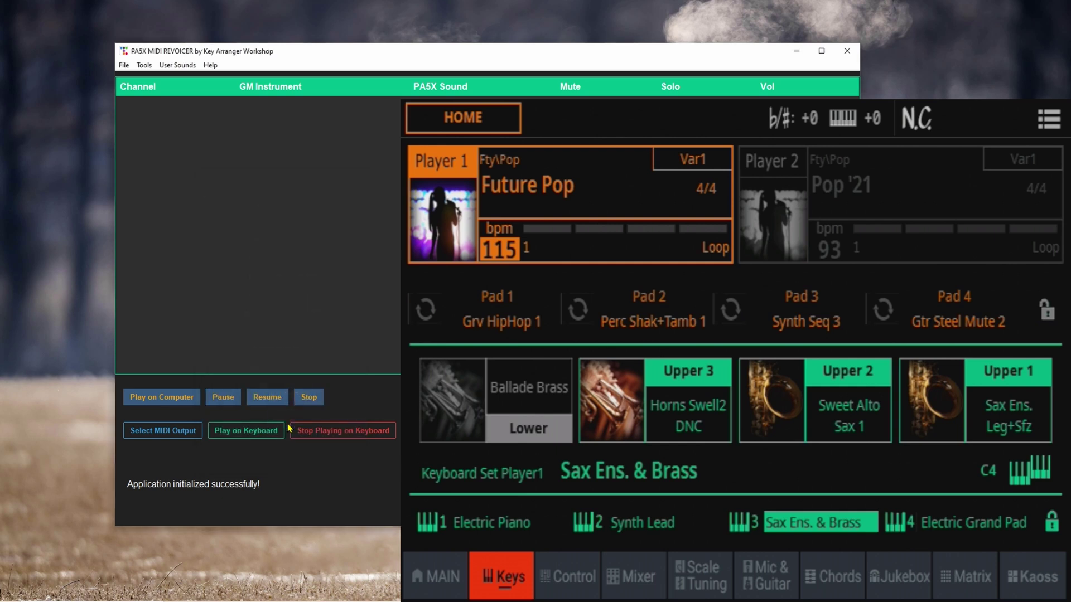
# Open the Manage Lyrics editor, place it clear of the keyboard display and paste the copied Buffalo Soldier lyrics into it.
pyautogui.click(146, 65)
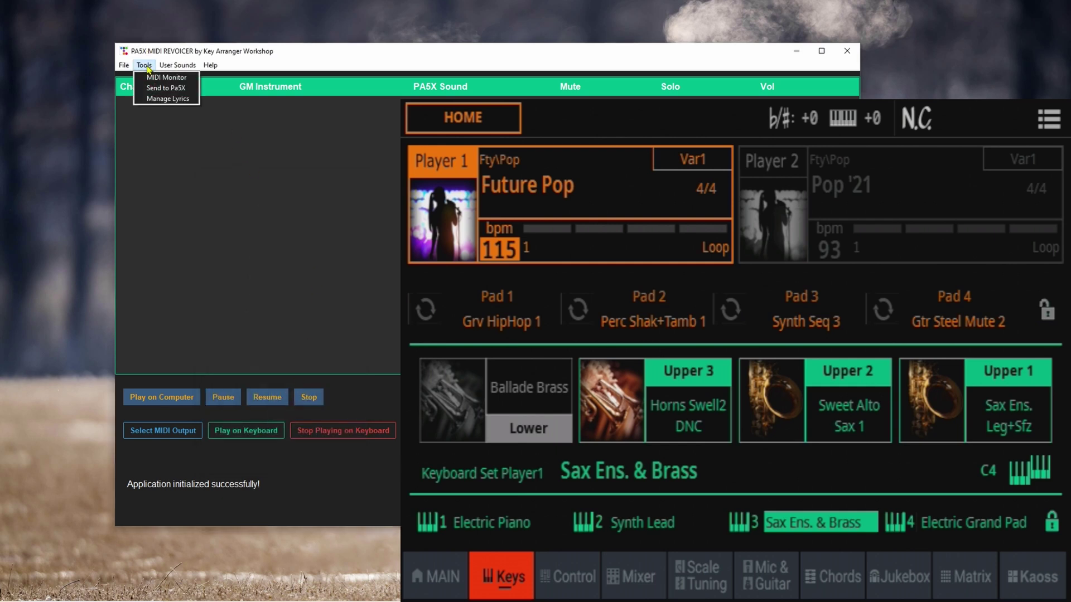
pyautogui.click(169, 99)
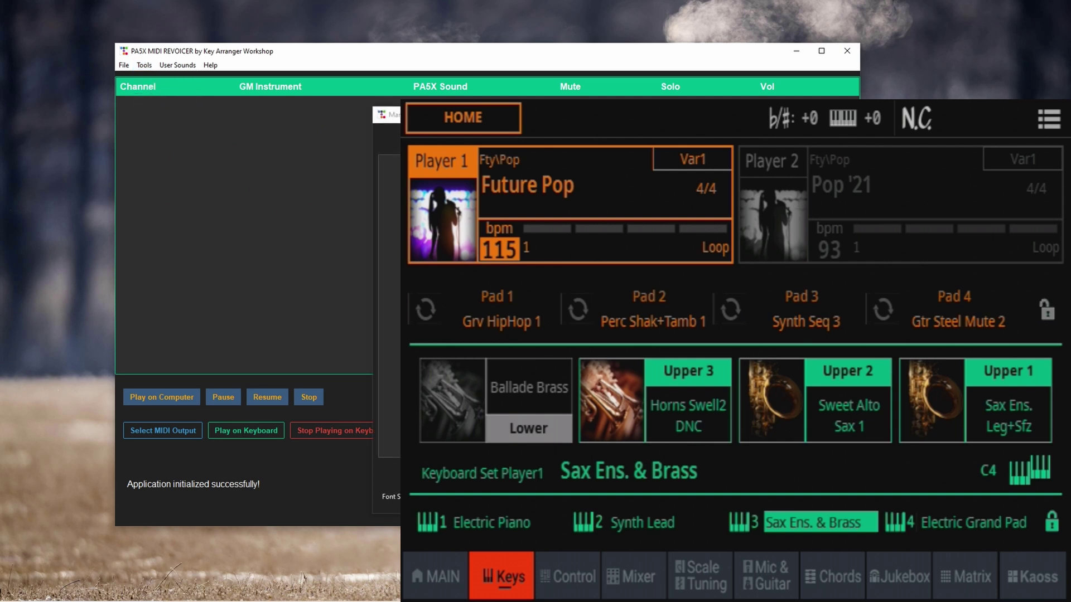
pyautogui.moveTo(488, 118); pyautogui.dragTo(153, 142)
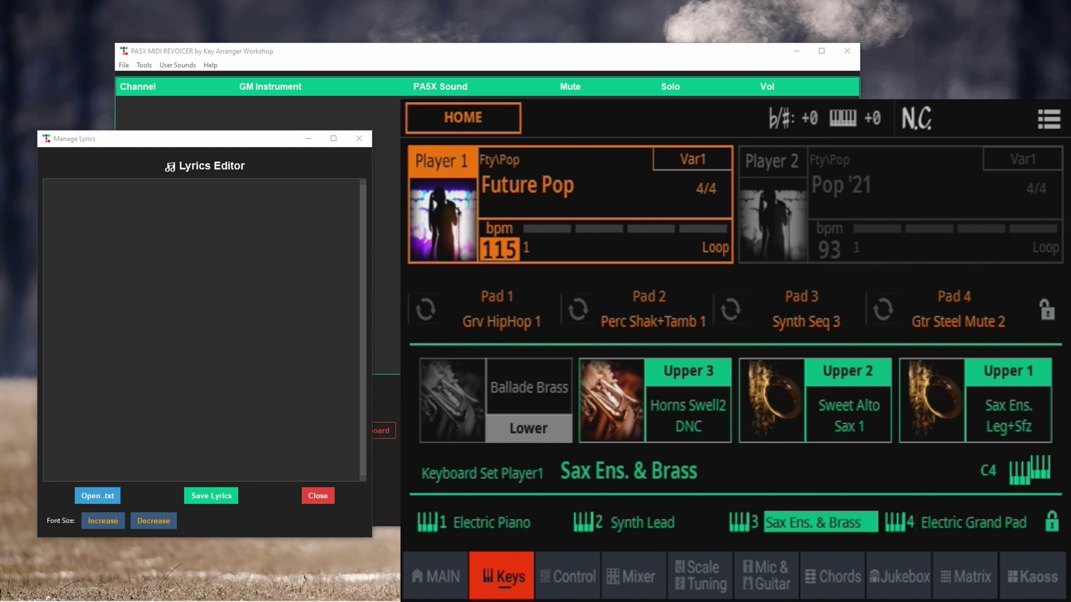
pyautogui.click(226, 276)
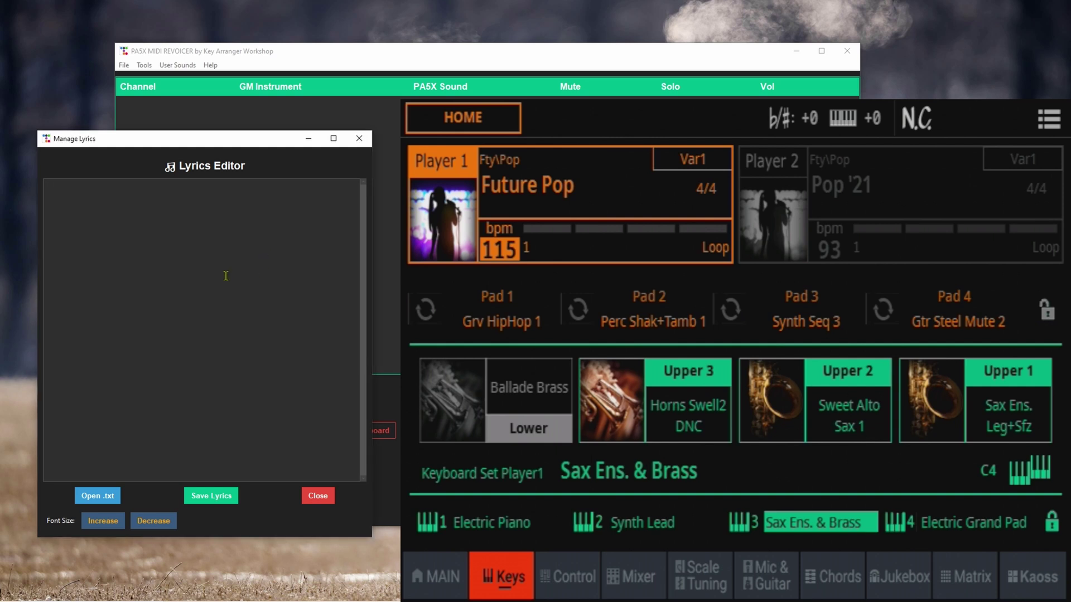
pyautogui.hotkey('ctrl', 'v')
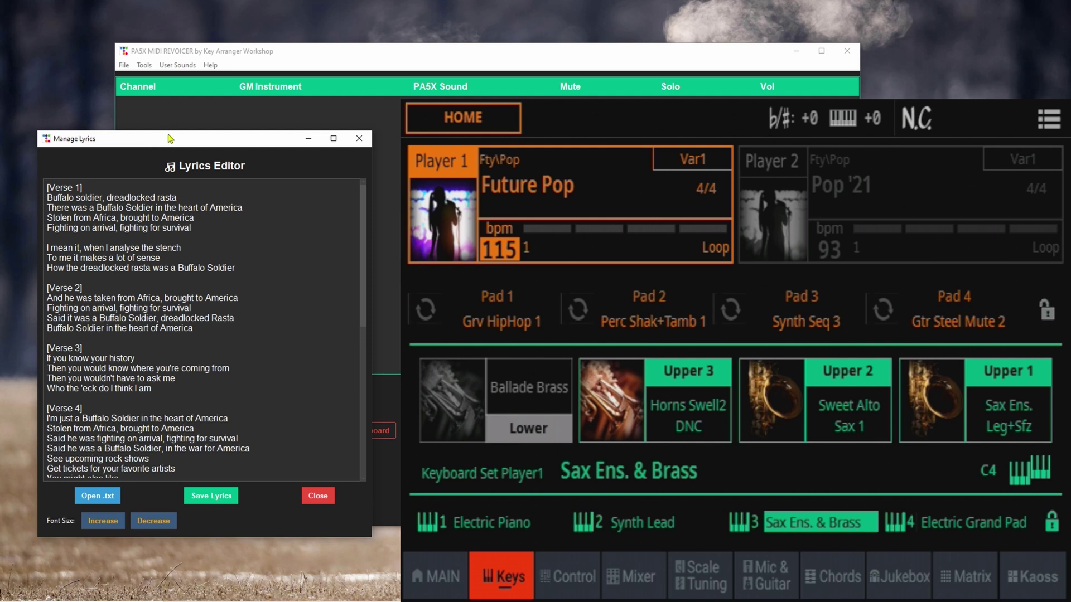
# Move the Manage Lyrics window slightly higher and enlarge the lyrics text by four font size increments.
pyautogui.moveTo(168, 141); pyautogui.dragTo(167, 123)
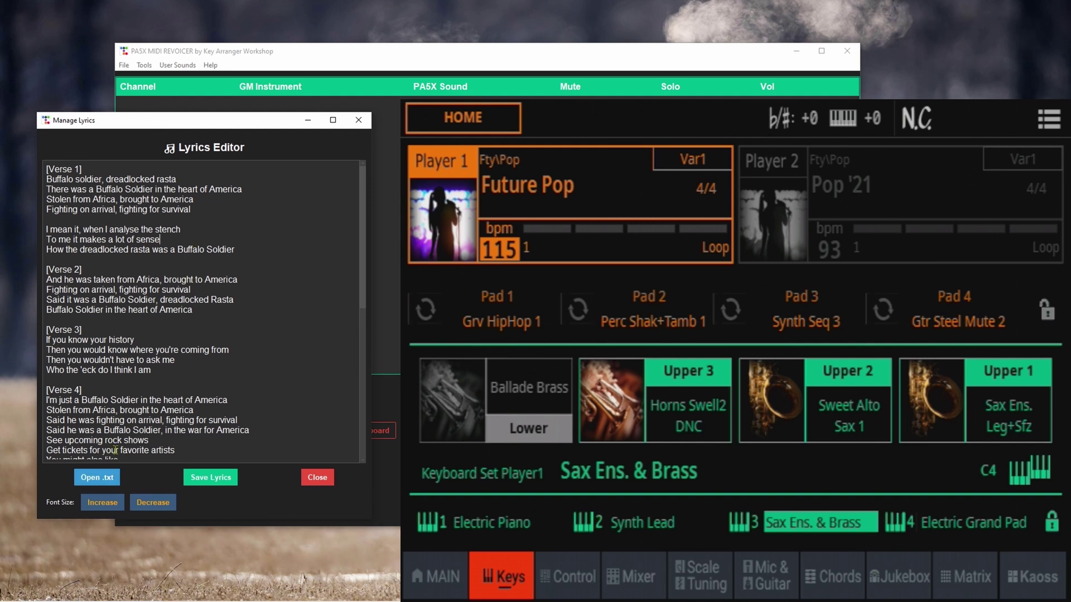
pyautogui.click(95, 505)
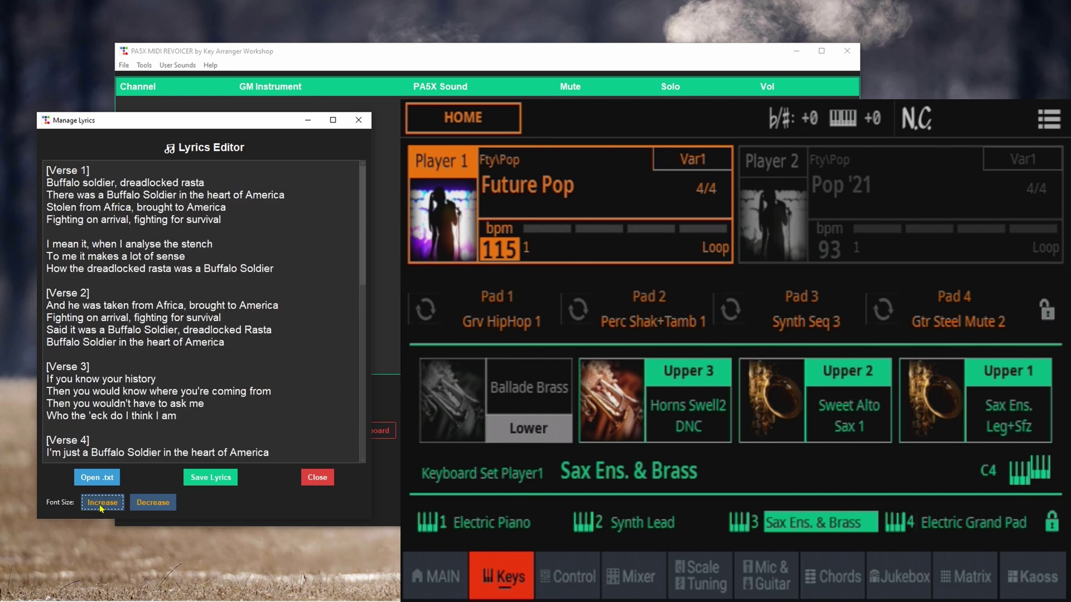
pyautogui.click(97, 506)
pyautogui.click(100, 507)
pyautogui.click(101, 508)
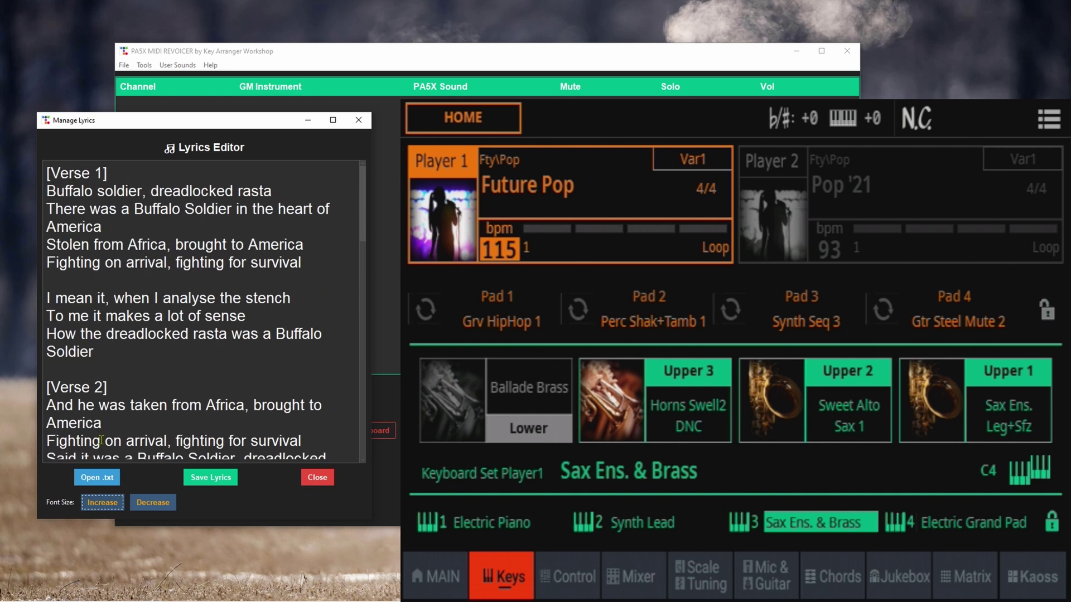
# Insert two extra blank lines before "I mean it, when I analyse the stench" and remove them again.
pyautogui.click(116, 257)
pyautogui.press('Return')
pyautogui.press('Return')
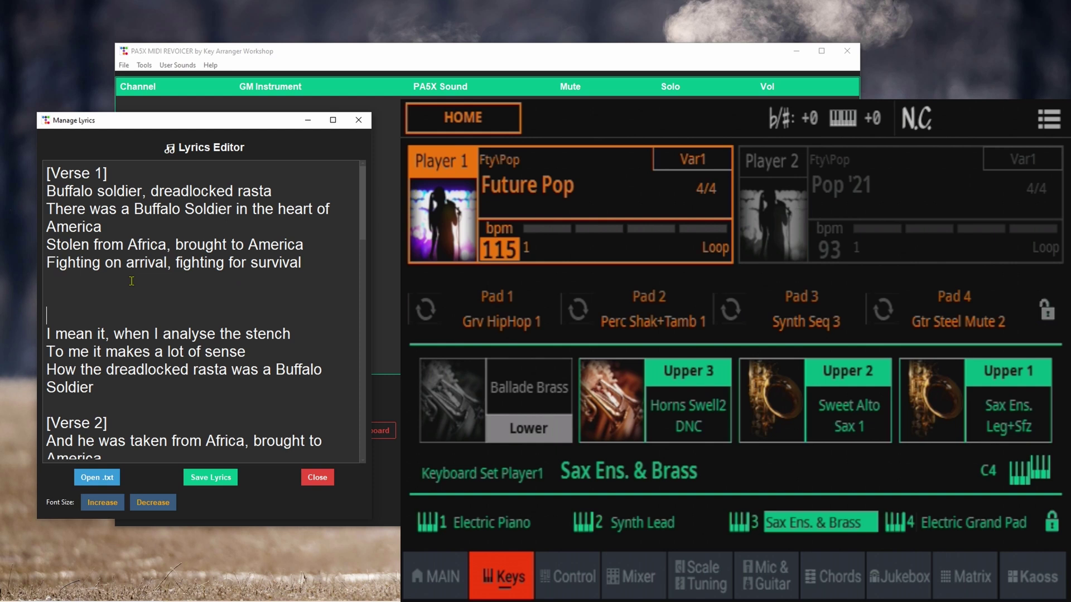
pyautogui.press('BackSpace')
pyautogui.press('BackSpace')
# Close the Lyrics Editor, open the list of all user sounds and place its window over the main window.
pyautogui.click(211, 483)
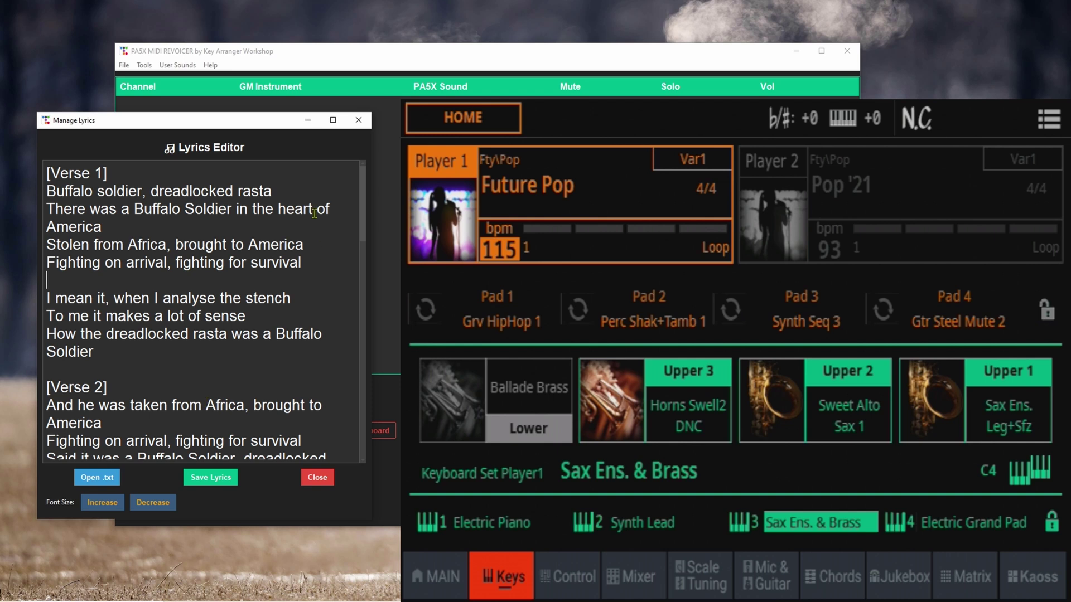
pyautogui.click(327, 483)
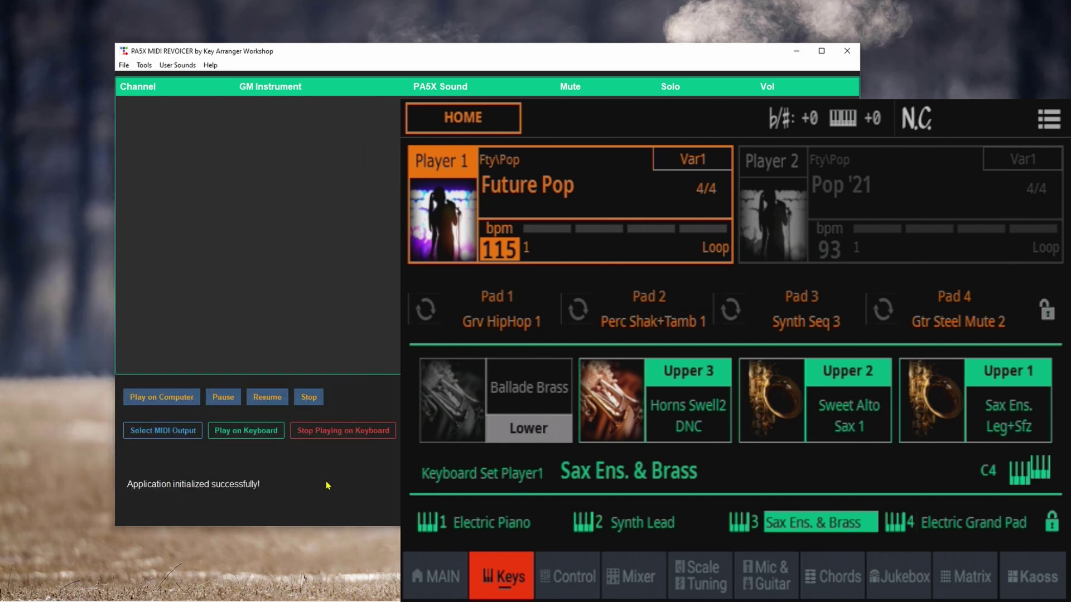
pyautogui.click(178, 70)
pyautogui.click(196, 88)
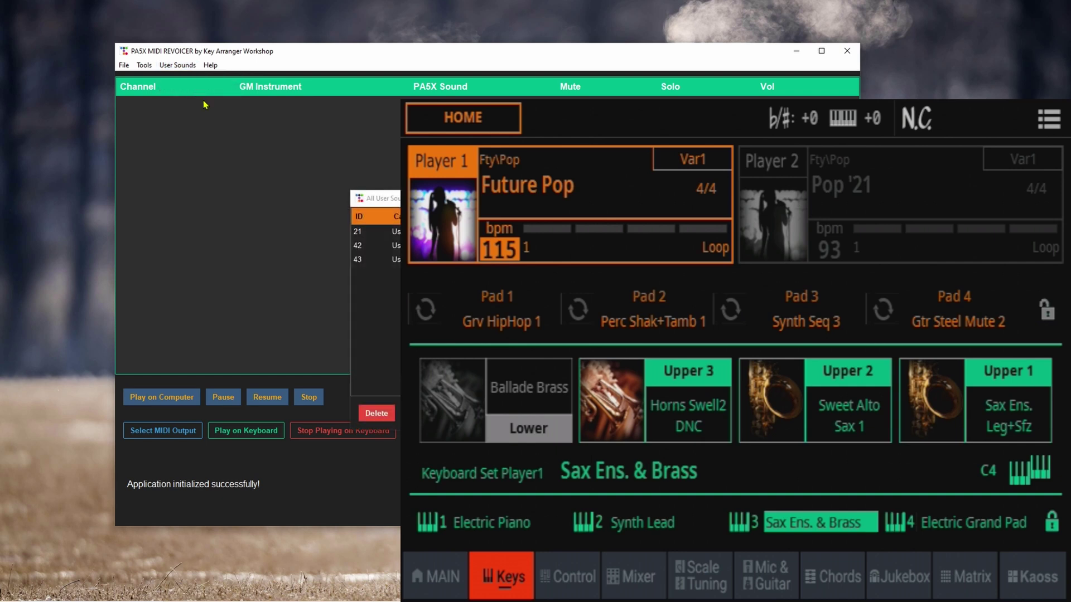
pyautogui.moveTo(564, 201); pyautogui.dragTo(224, 244)
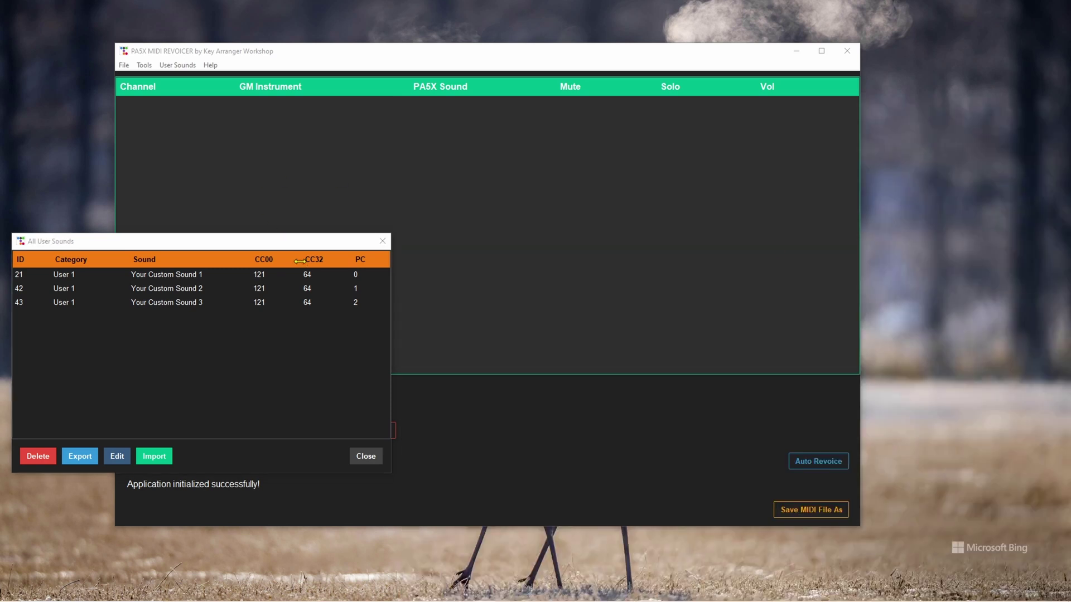
pyautogui.moveTo(291, 245); pyautogui.dragTo(572, 136)
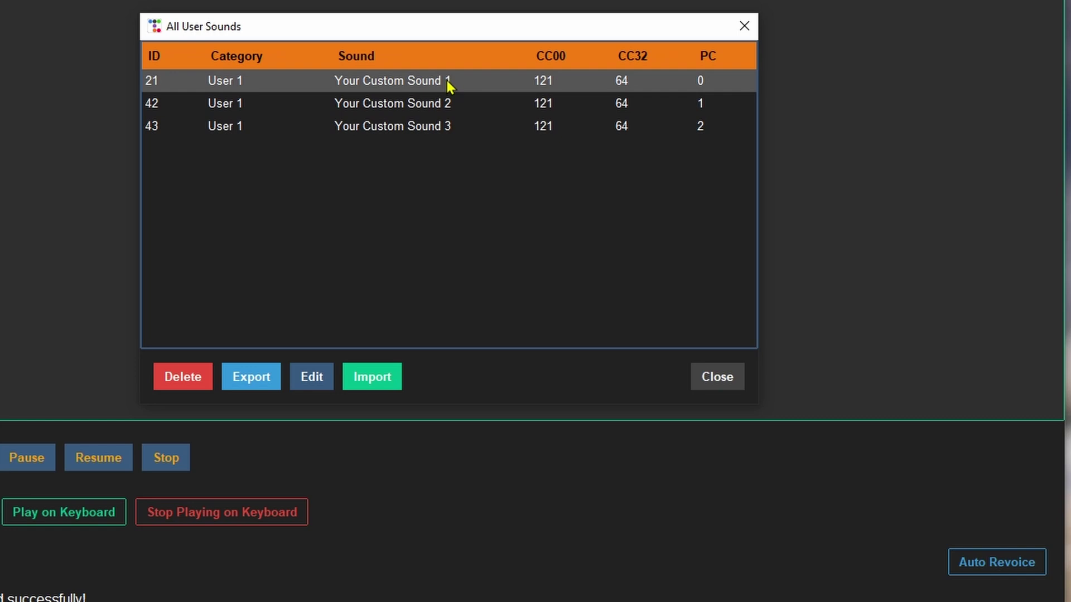
# Rename the user sound with ID 21 to "Guitar Z", save the change and dismiss the notification.
pyautogui.click(312, 378)
pyautogui.click(490, 239)
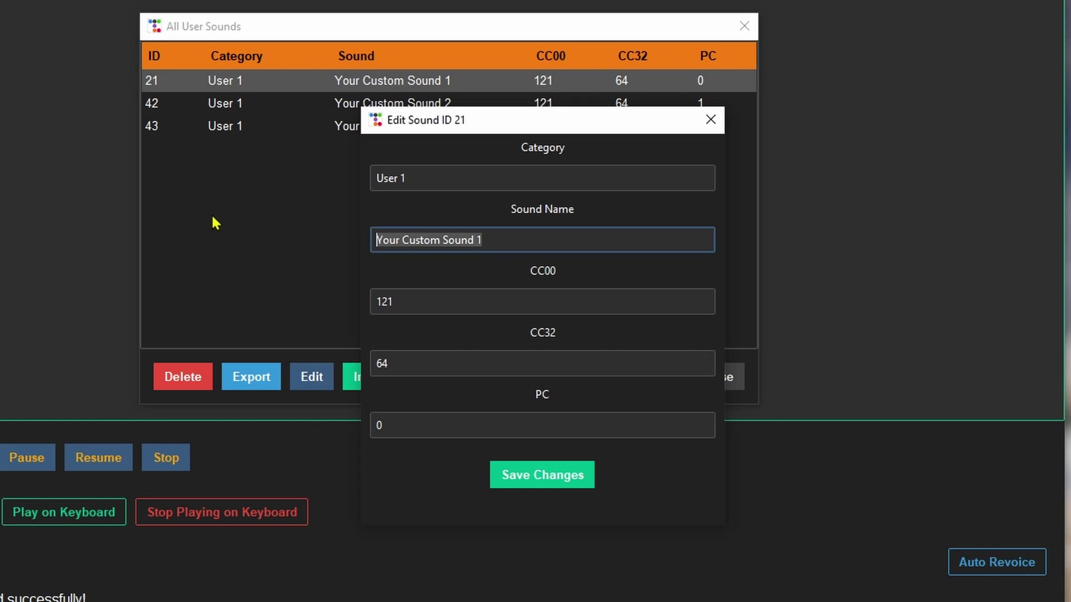
pyautogui.write('Guitar ')
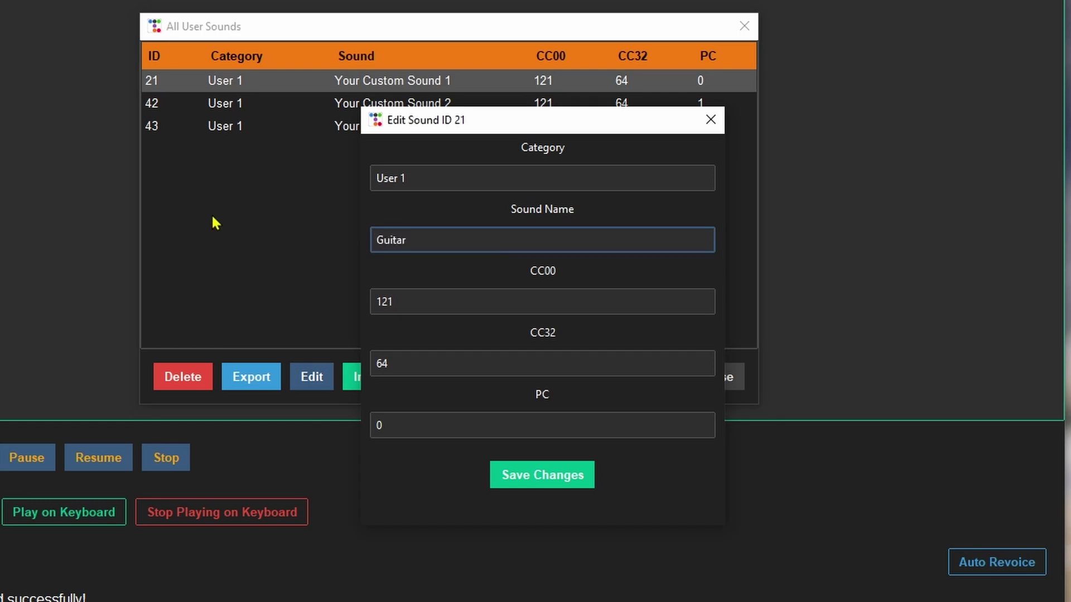
pyautogui.write('Z')
pyautogui.click(529, 466)
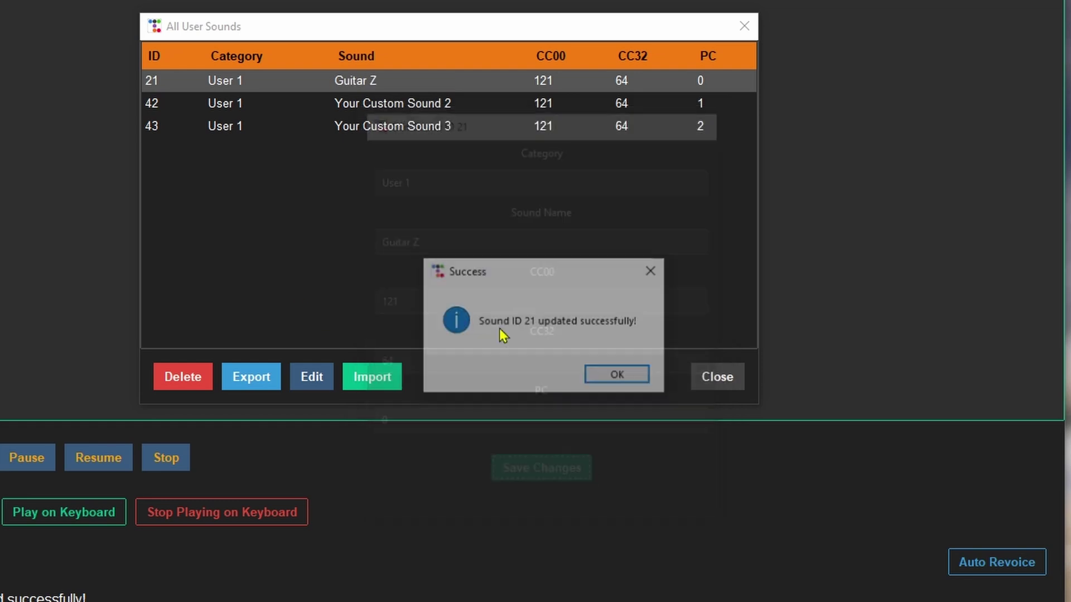
pyautogui.click(620, 375)
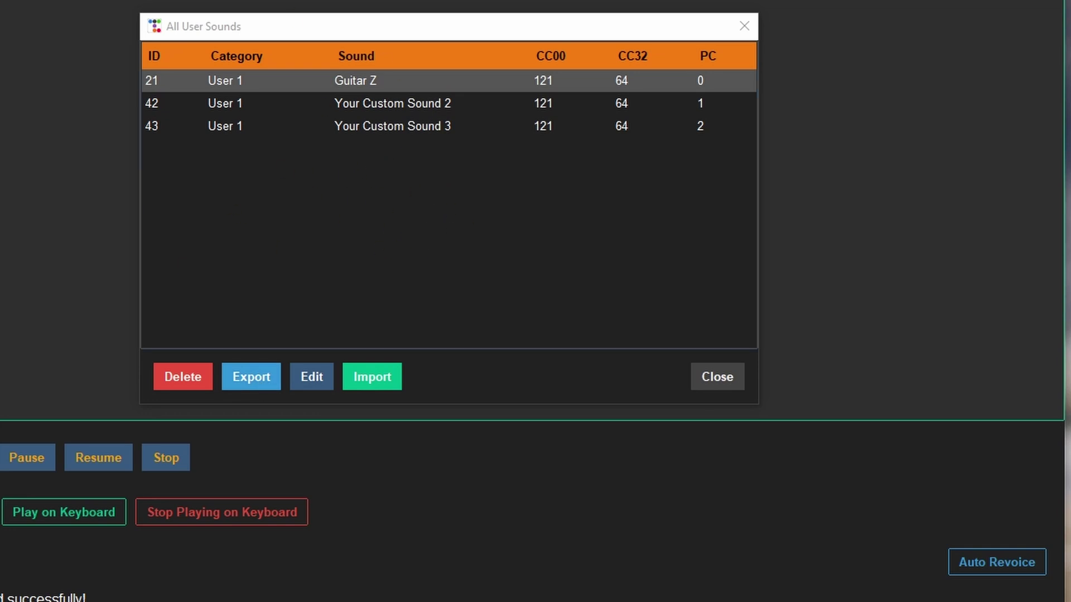
# Move the Add New Custom Sound form aside and fill in category "User 1" and sound name "Guitar Dist".
pyautogui.moveTo(500, 92); pyautogui.dragTo(755, 72)
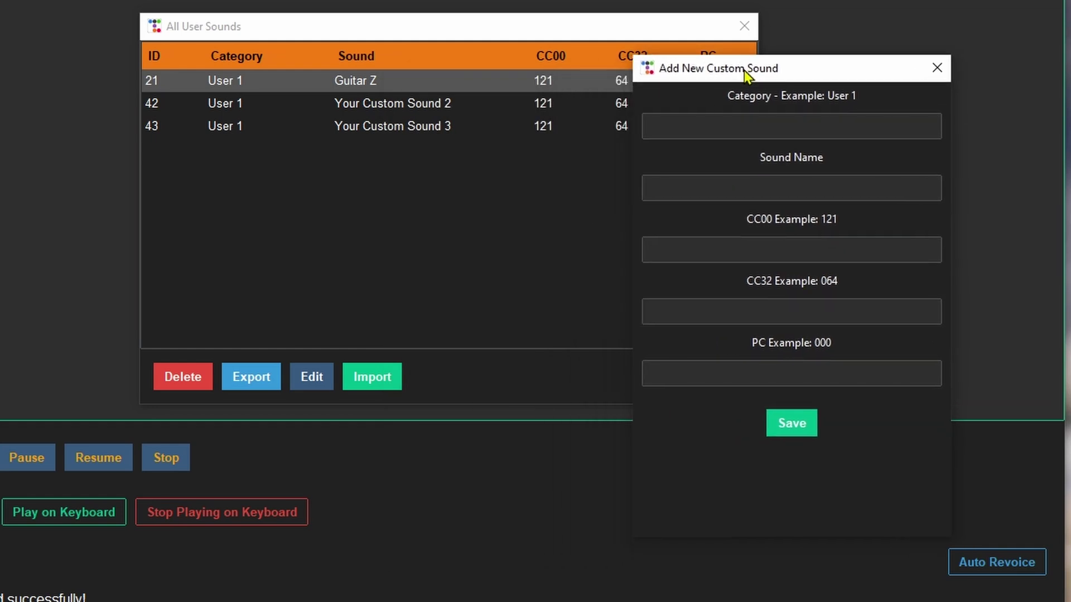
pyautogui.click(770, 131)
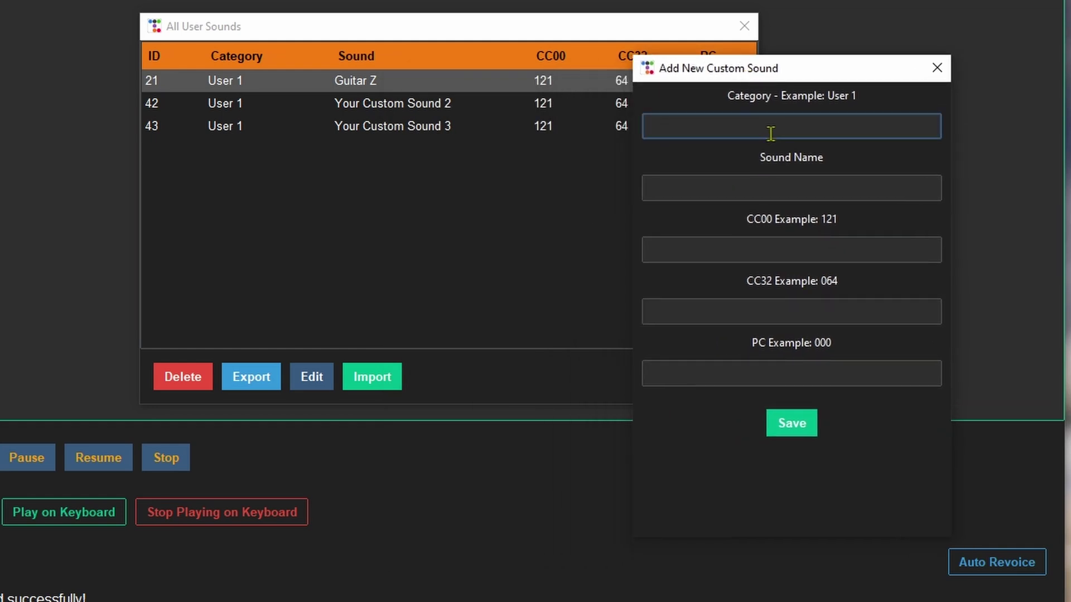
pyautogui.write('User 1')
pyautogui.click(740, 187)
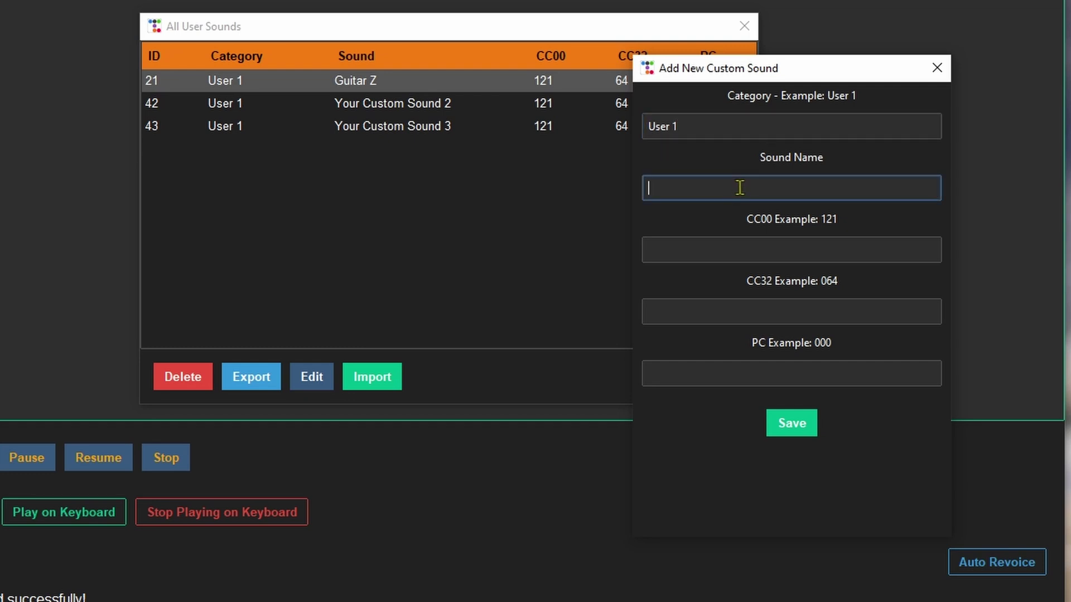
pyautogui.write('Guitar Dist')
pyautogui.click(848, 244)
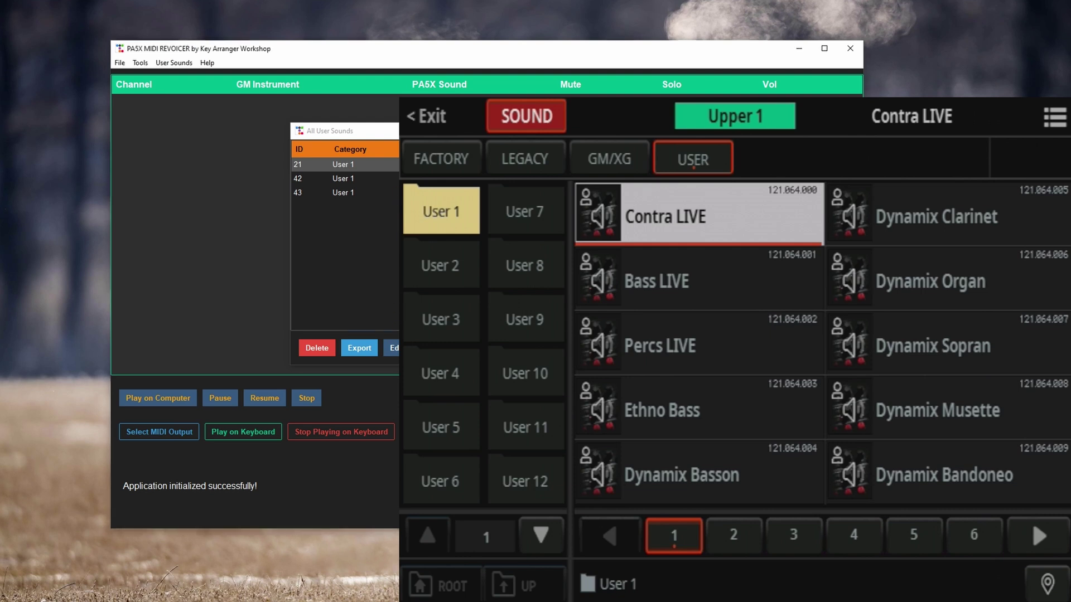
# Open the list of all user sounds and select the Contra Live entry.
pyautogui.click(173, 63)
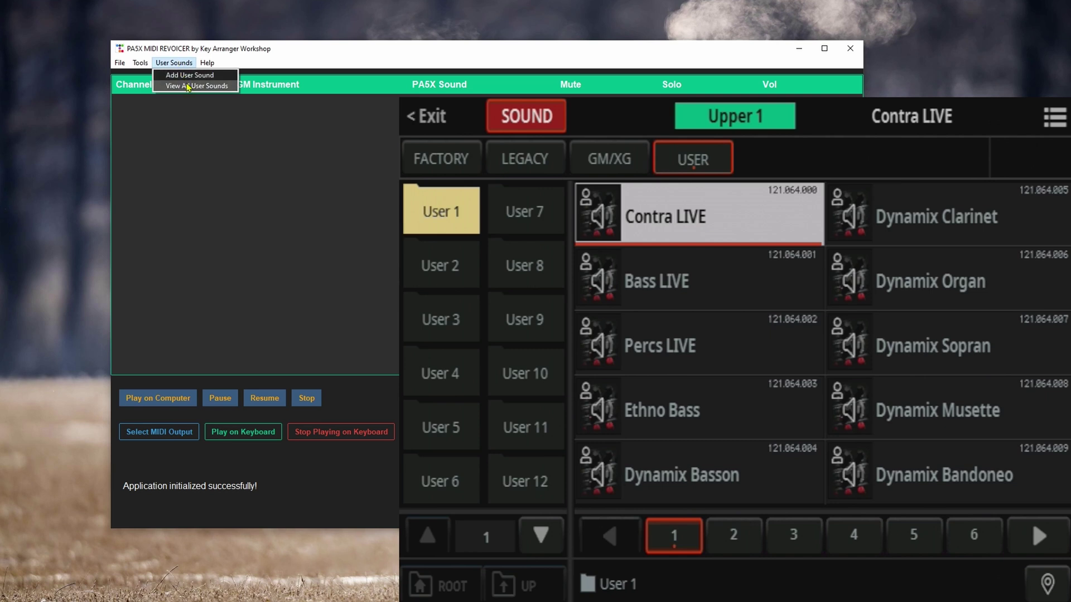
pyautogui.click(196, 86)
pyautogui.click(368, 273)
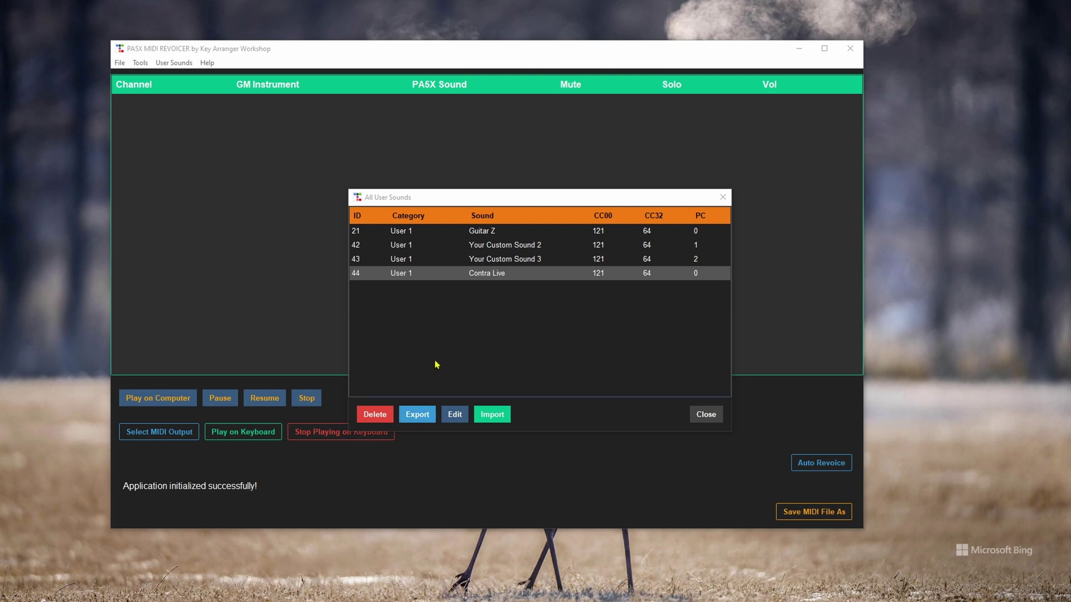
# Import the Excel file "User Sounds Sample Import" from the Episode 5 folder and look through the imported sounds.
pyautogui.click(500, 419)
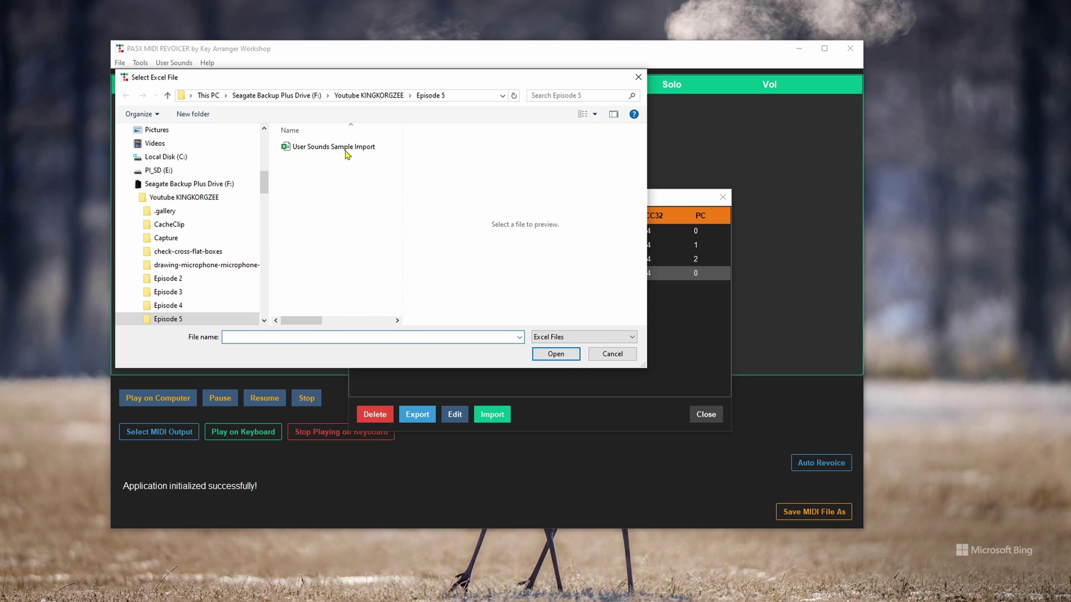
pyautogui.click(338, 147)
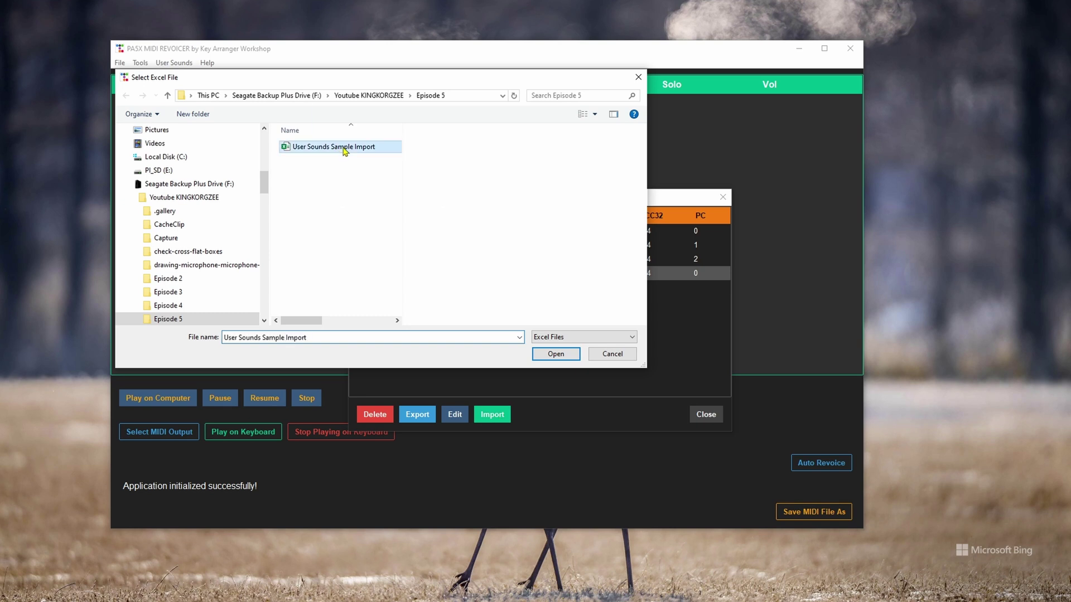
pyautogui.click(554, 355)
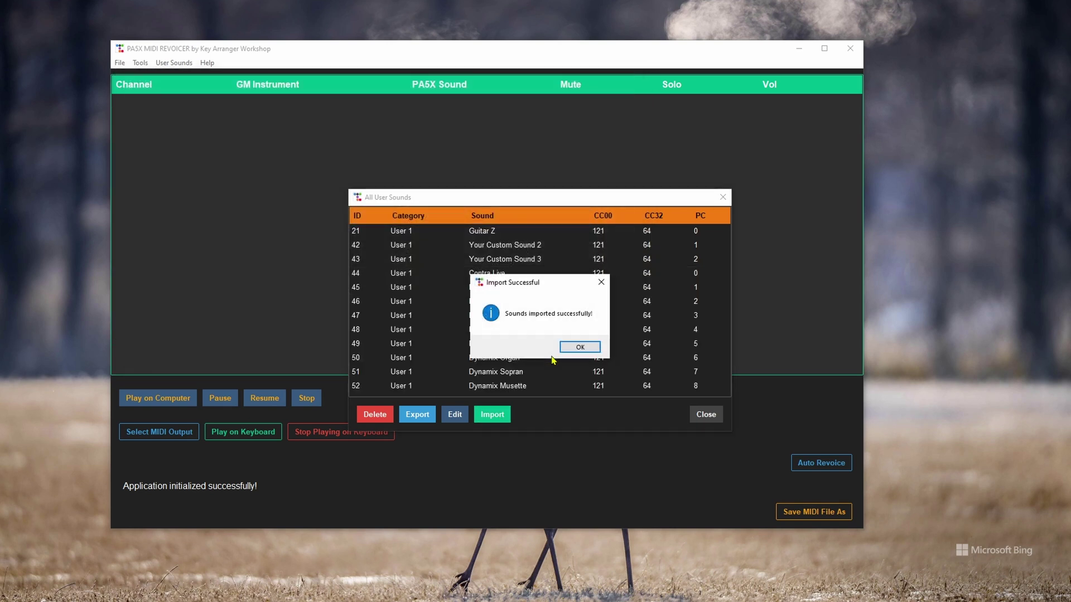
pyautogui.click(568, 348)
pyautogui.scroll(-4, 506, 315)
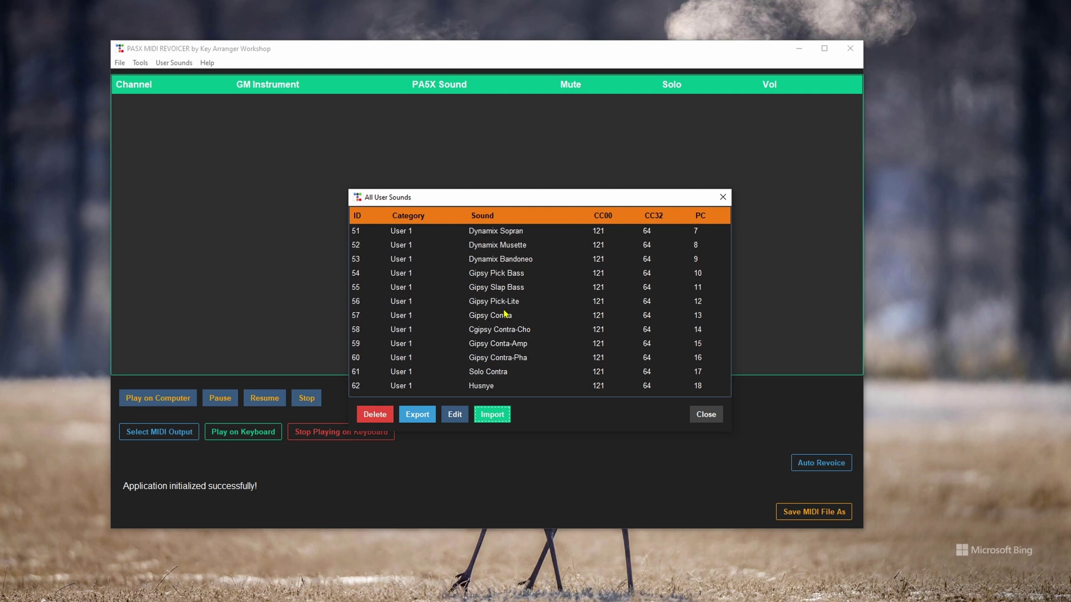
pyautogui.scroll(4, 506, 315)
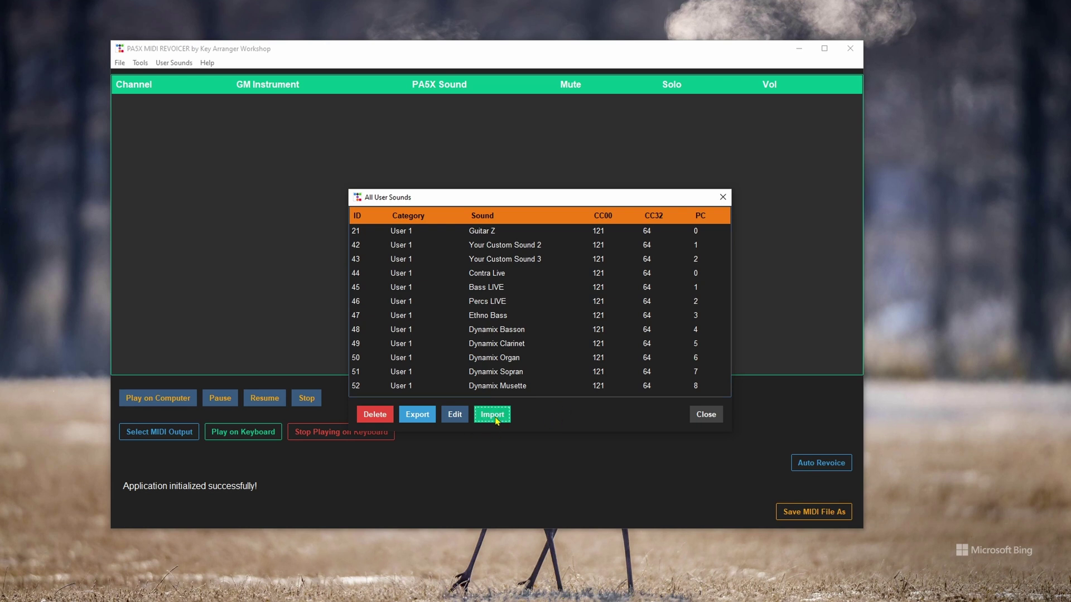
# Close the user sounds list and open the recent MIDI file "Prelepa Marija - RITAM SRCA.mid", dismissing the notification.
pyautogui.click(704, 419)
pyautogui.click(184, 63)
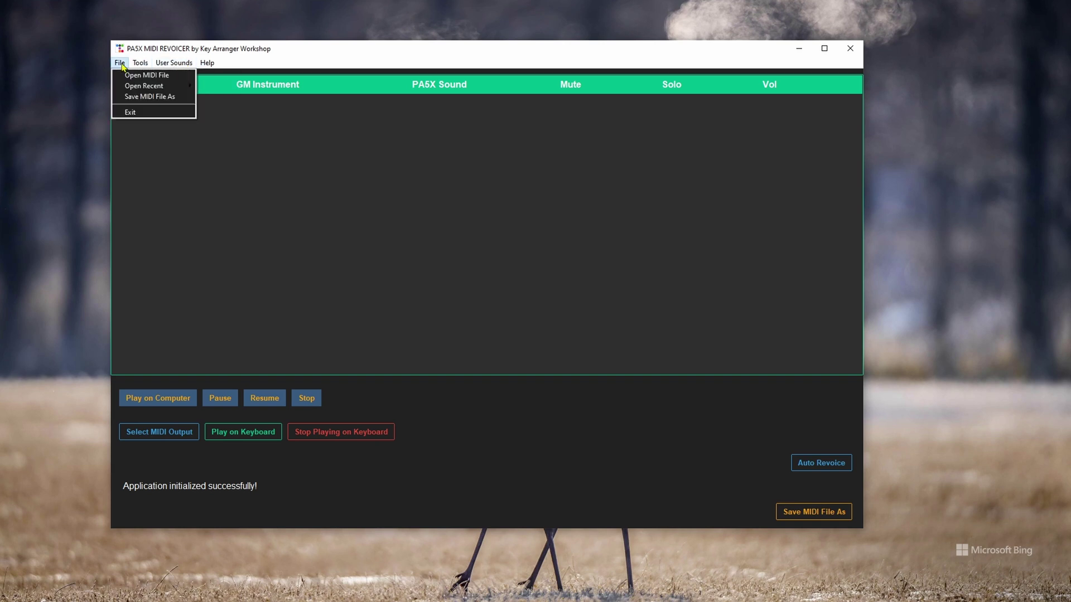
pyautogui.moveTo(144, 86)
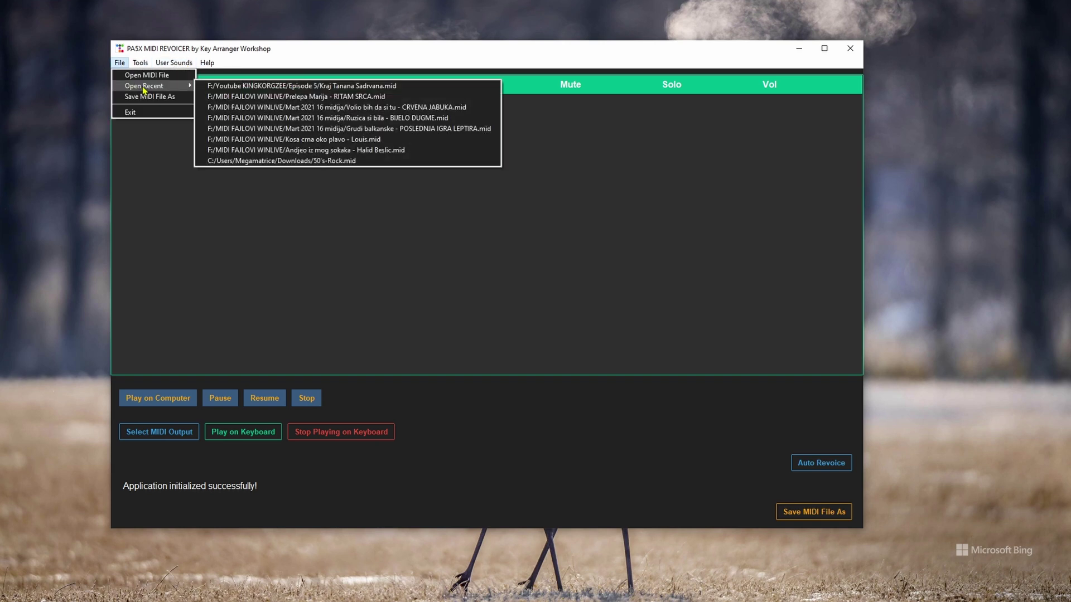
pyautogui.click(323, 98)
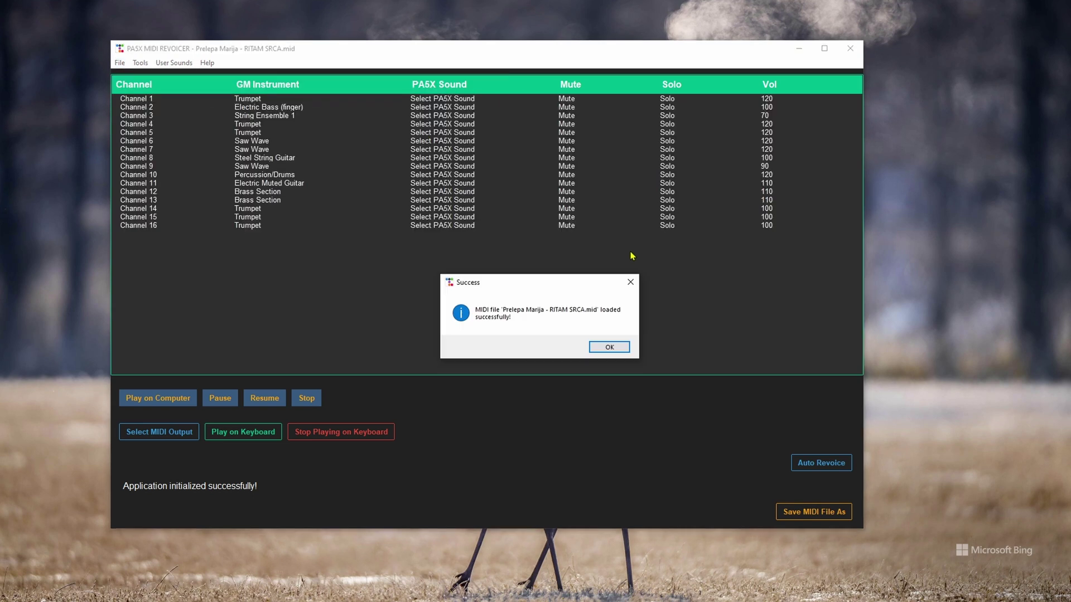
pyautogui.click(610, 346)
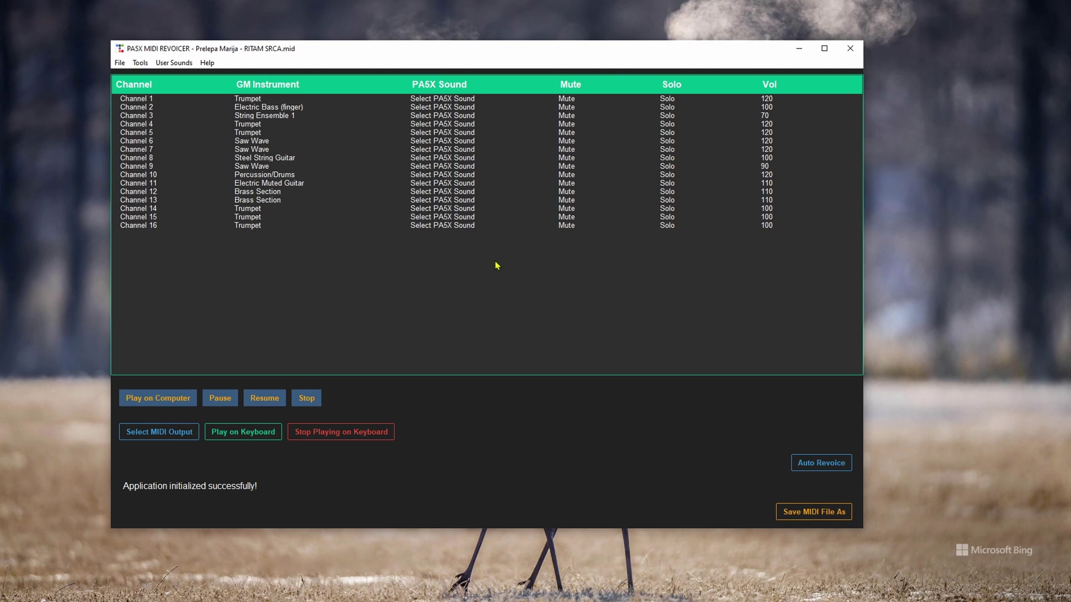
# Assign the PA5X sounds Upright Piano to Channel 1 and Cinematic Grand to Channel 5.
pyautogui.click(451, 101)
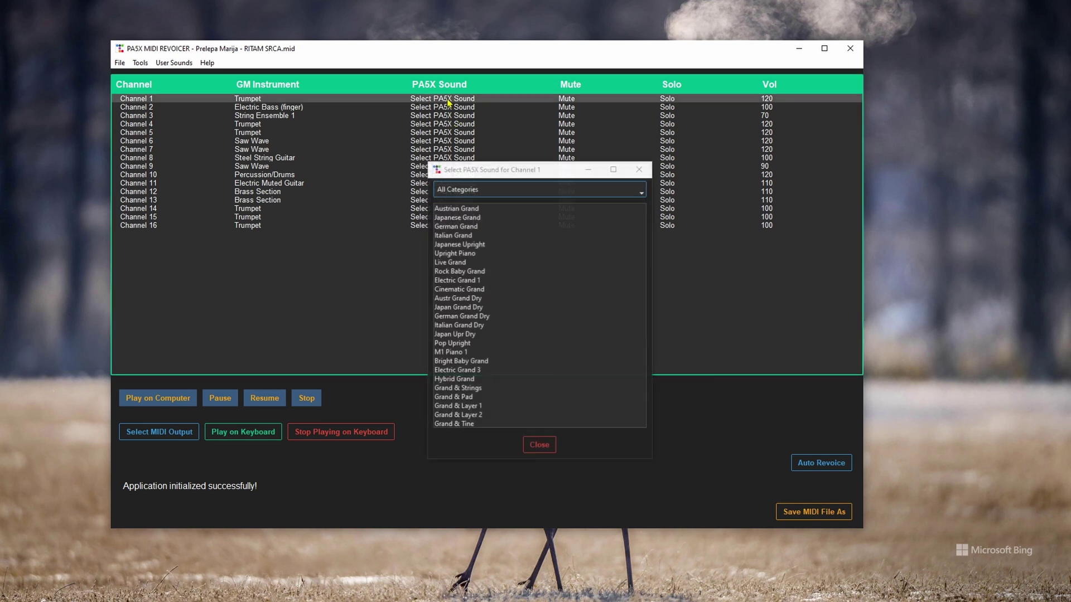
pyautogui.click(485, 254)
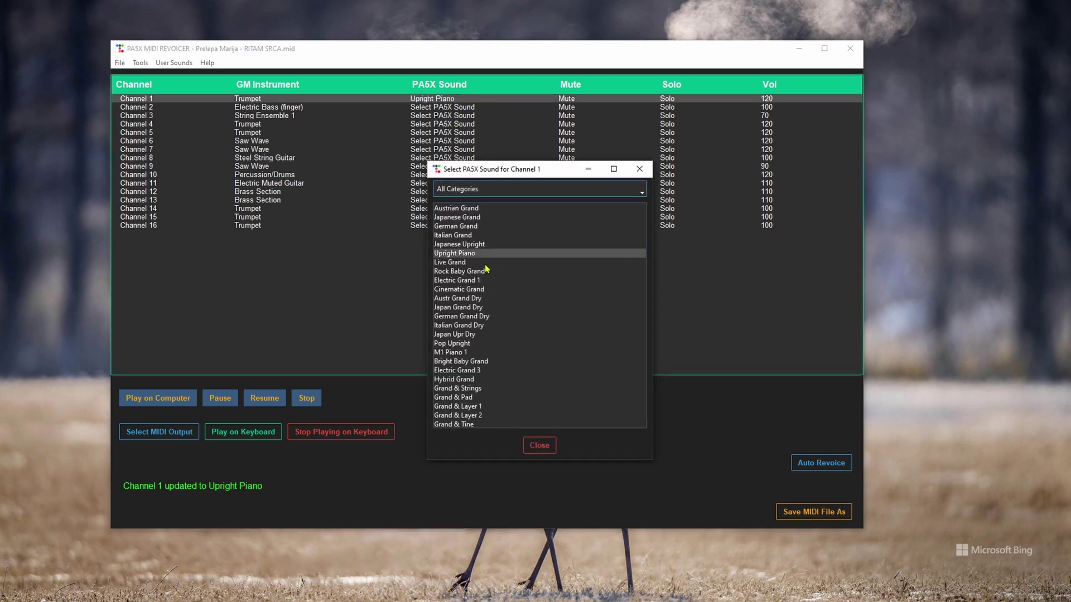
pyautogui.click(539, 445)
pyautogui.click(449, 133)
pyautogui.click(467, 290)
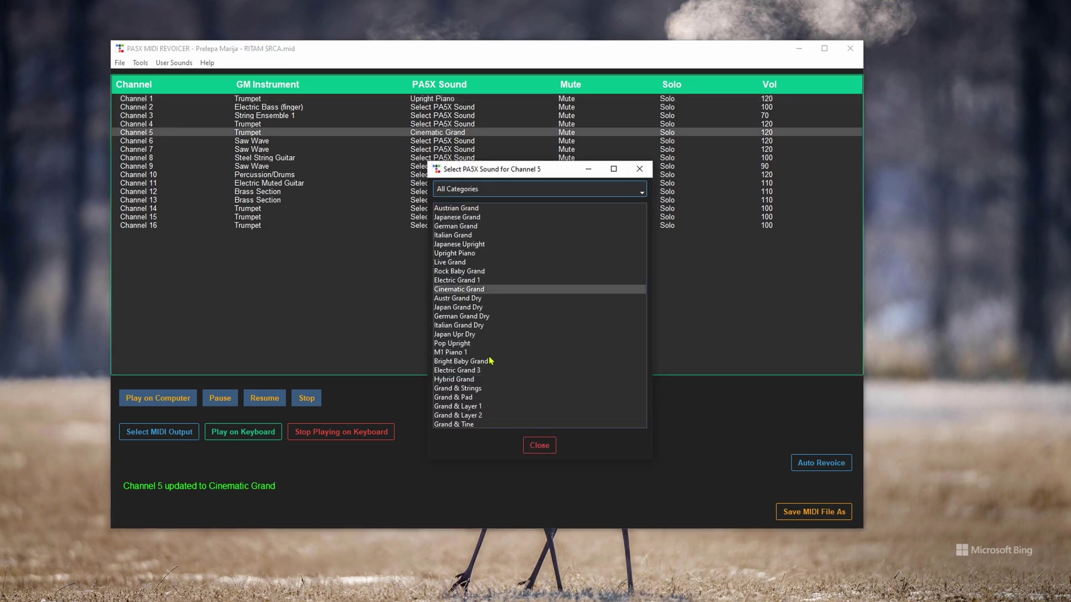
pyautogui.click(534, 444)
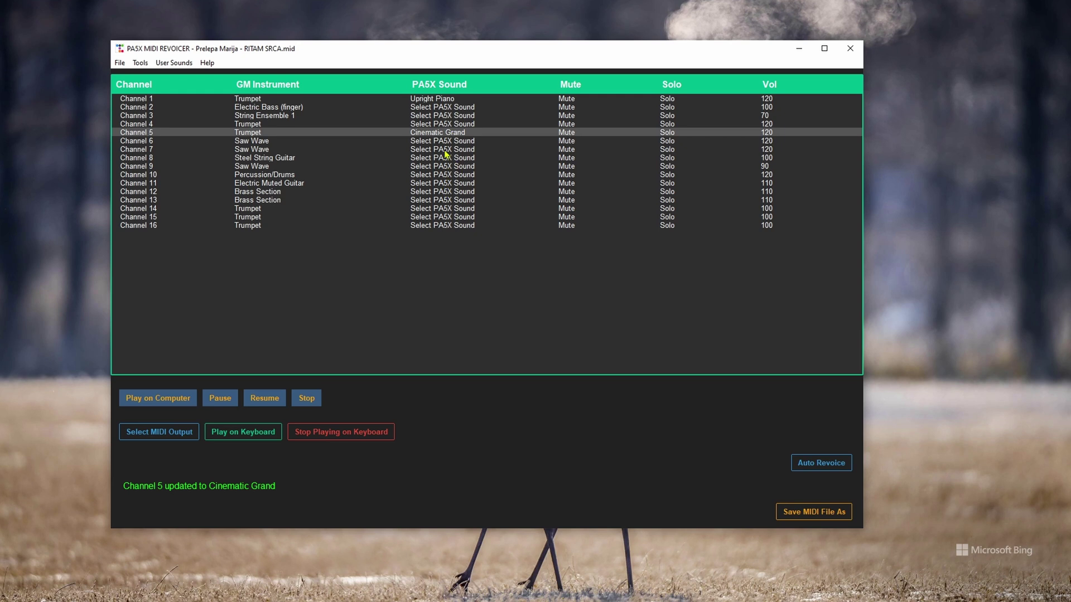
pyautogui.click(119, 63)
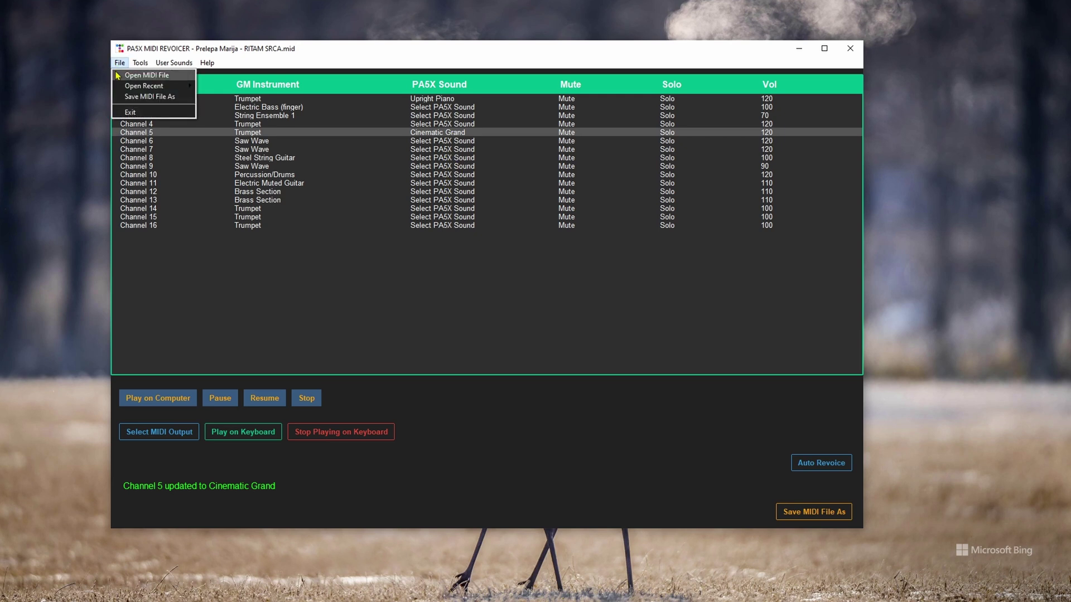
pyautogui.press('Escape')
pyautogui.press('Escape')
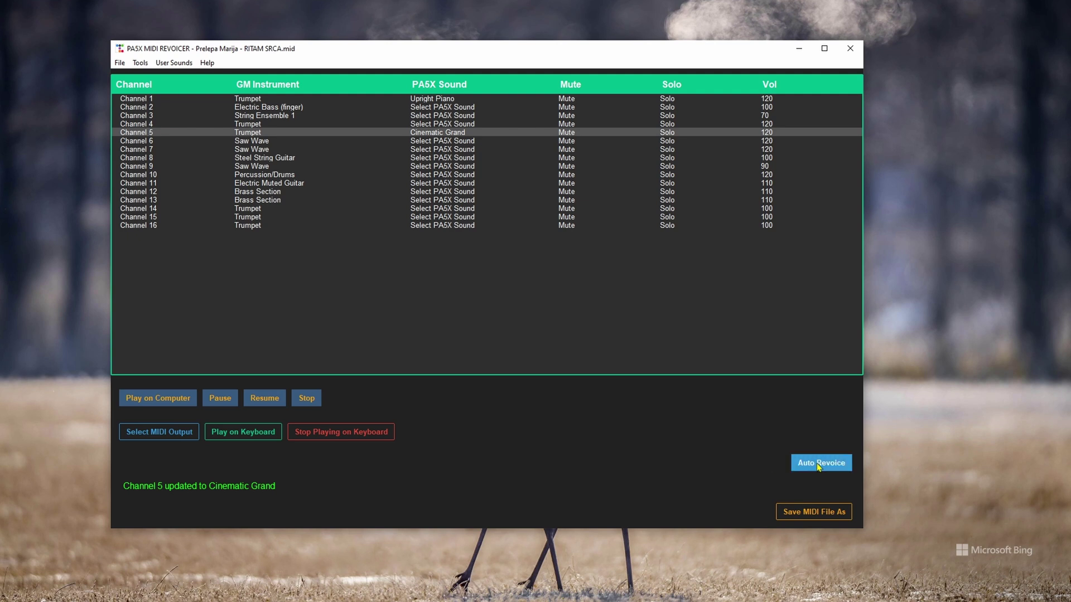
pyautogui.click(259, 100)
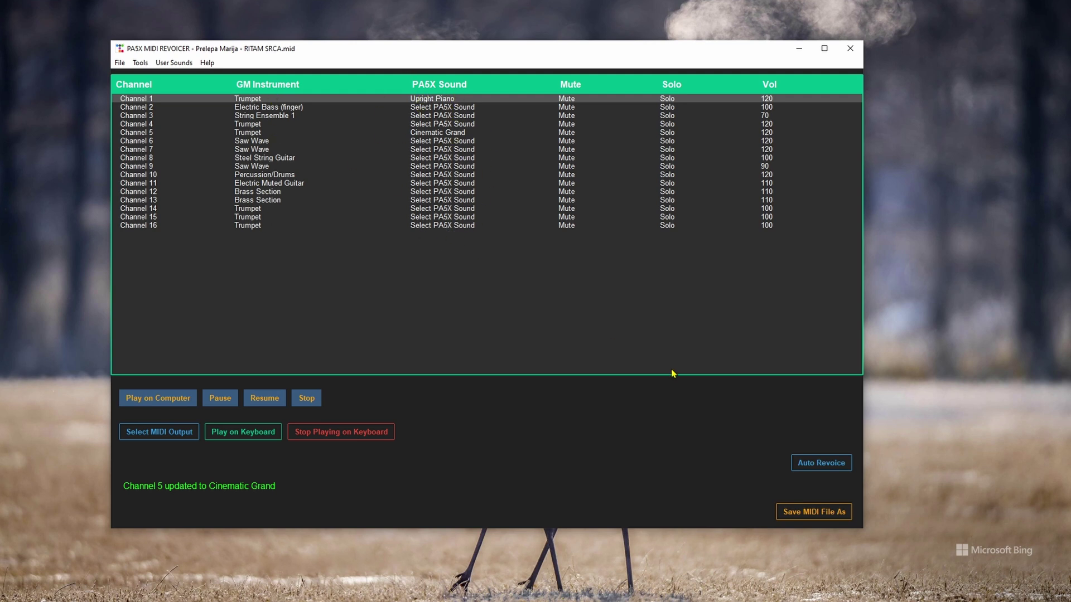
# Run Auto Revoice on the MIDI file's channels and view the PA5X sound choices for Channels 5 and 2.
pyautogui.click(821, 463)
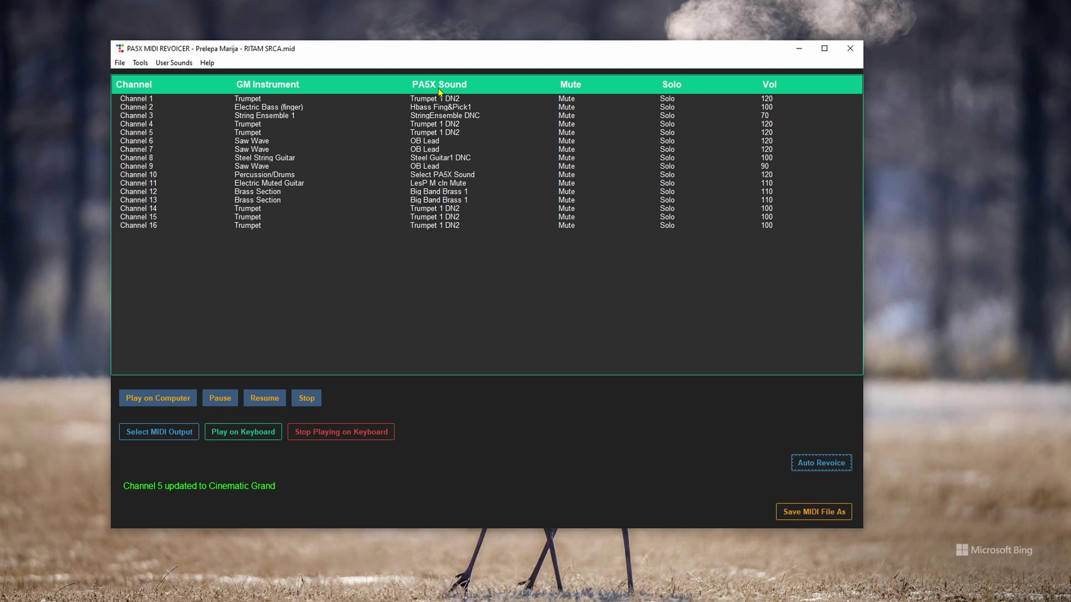
pyautogui.doubleClick(437, 134)
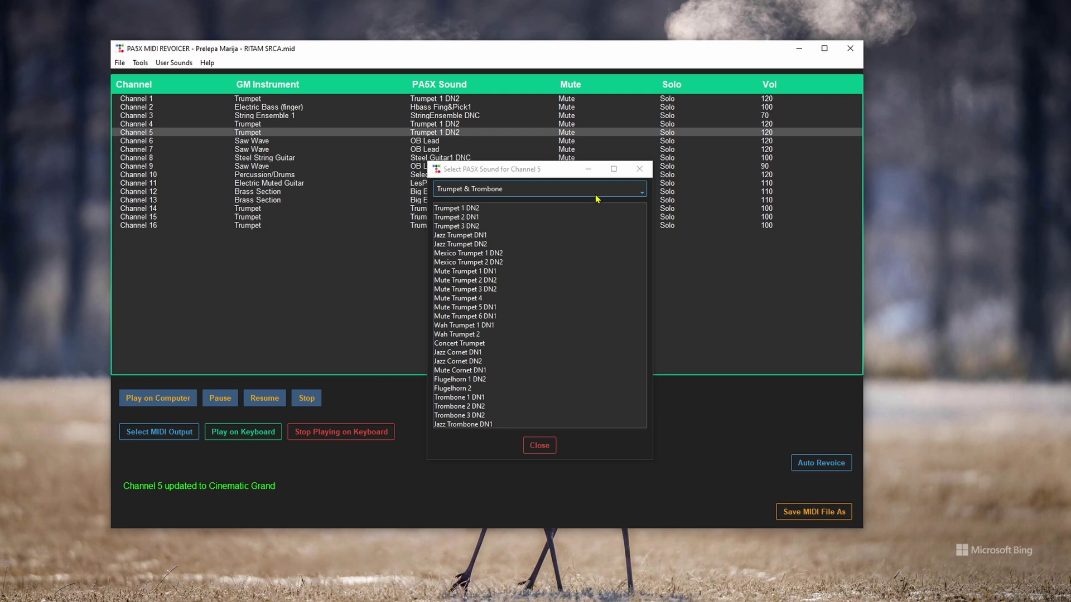
pyautogui.click(639, 169)
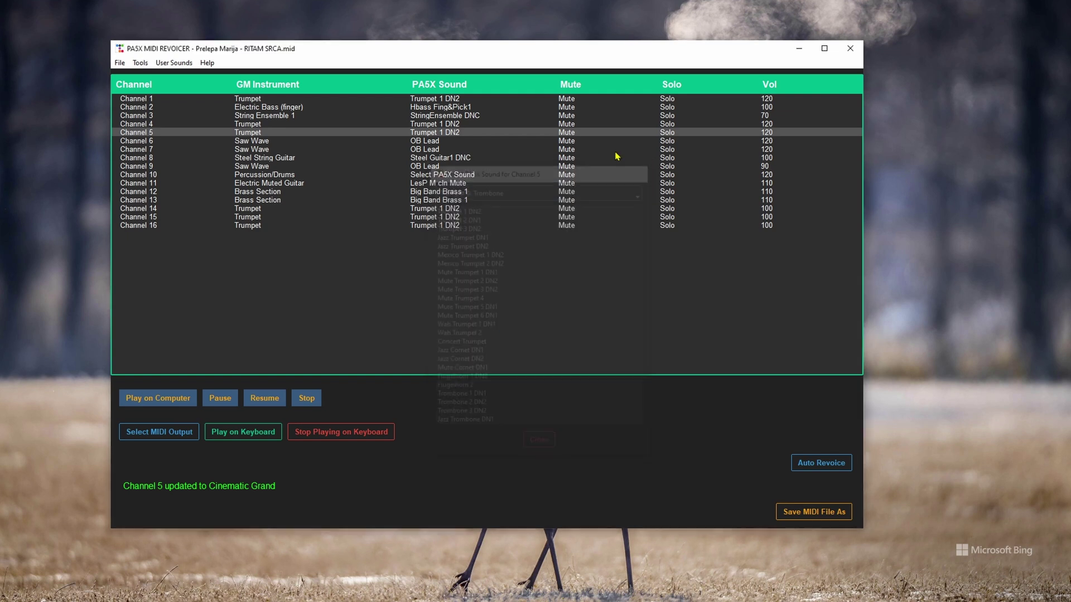
pyautogui.doubleClick(437, 110)
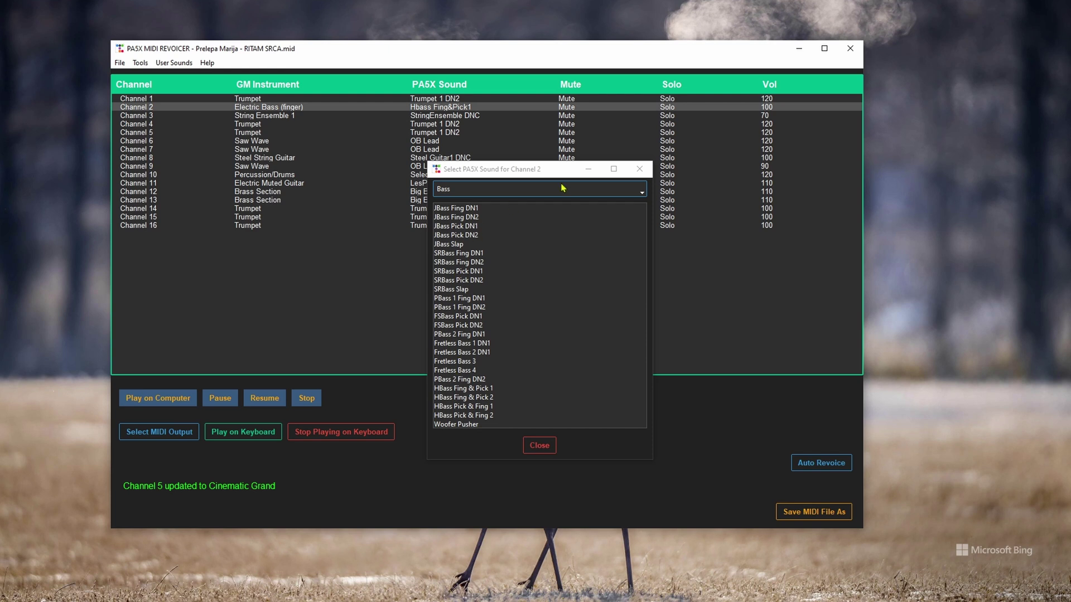
pyautogui.click(639, 169)
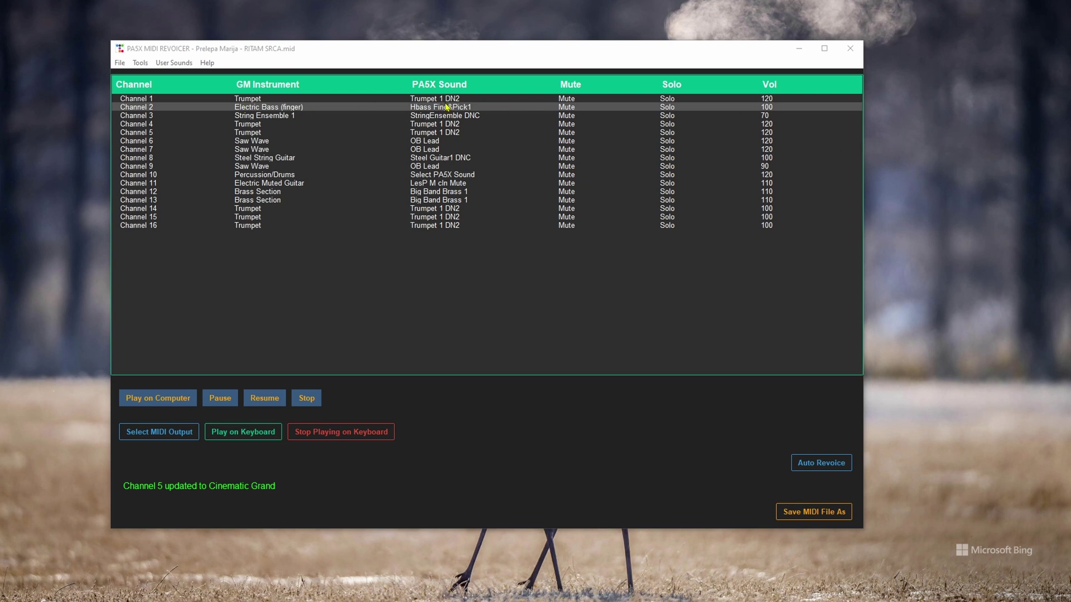
# Apply a volume of 100 to Channel 2 and set the volume of Channel 3 to 86.
pyautogui.doubleClick(771, 107)
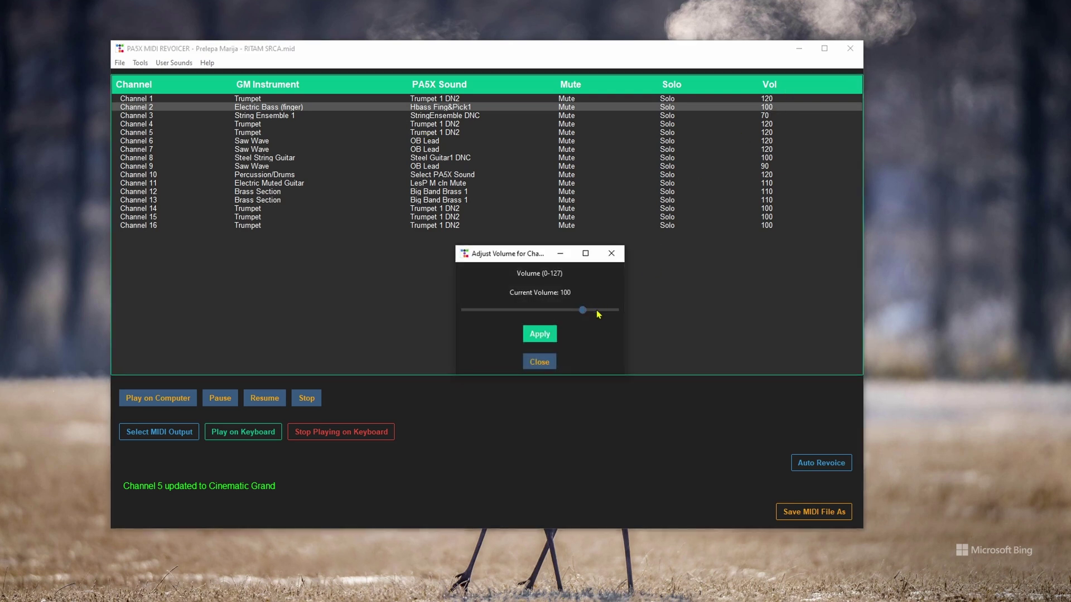
pyautogui.click(550, 334)
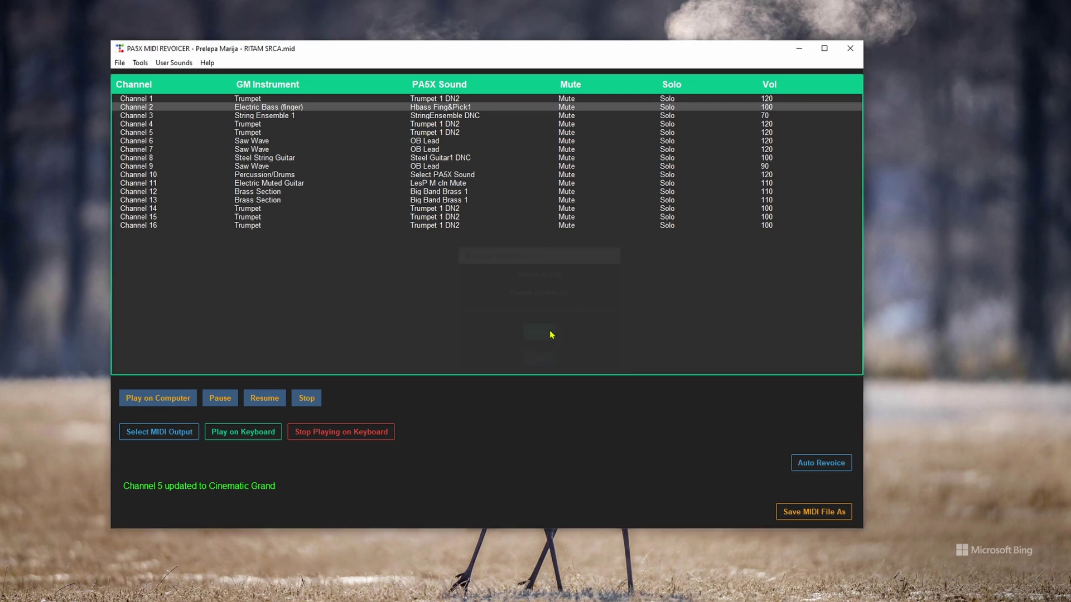
pyautogui.doubleClick(767, 116)
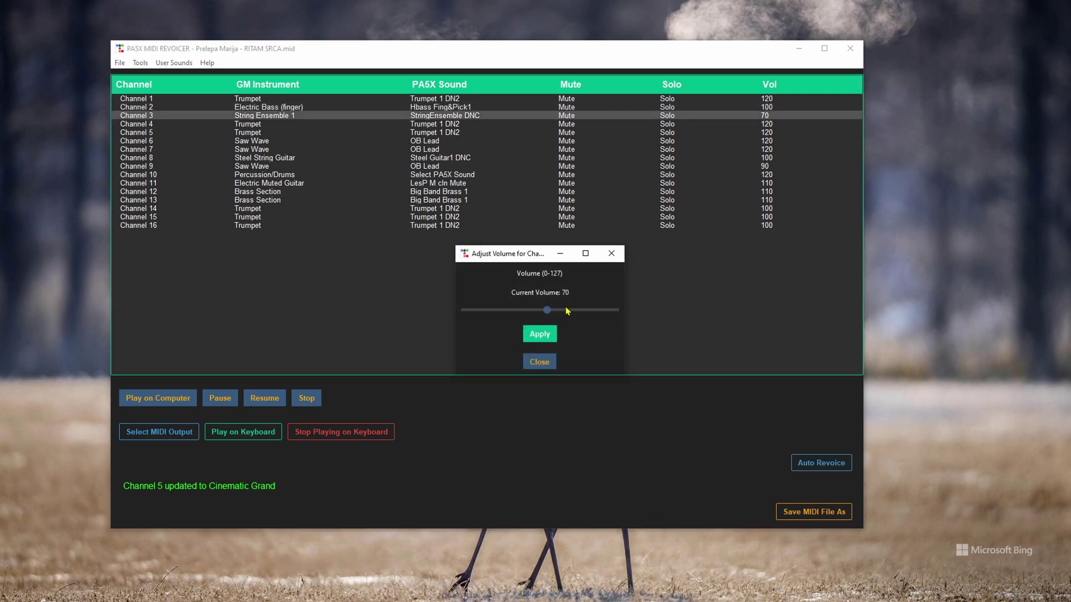
pyautogui.moveTo(549, 310); pyautogui.dragTo(567, 310)
pyautogui.click(547, 334)
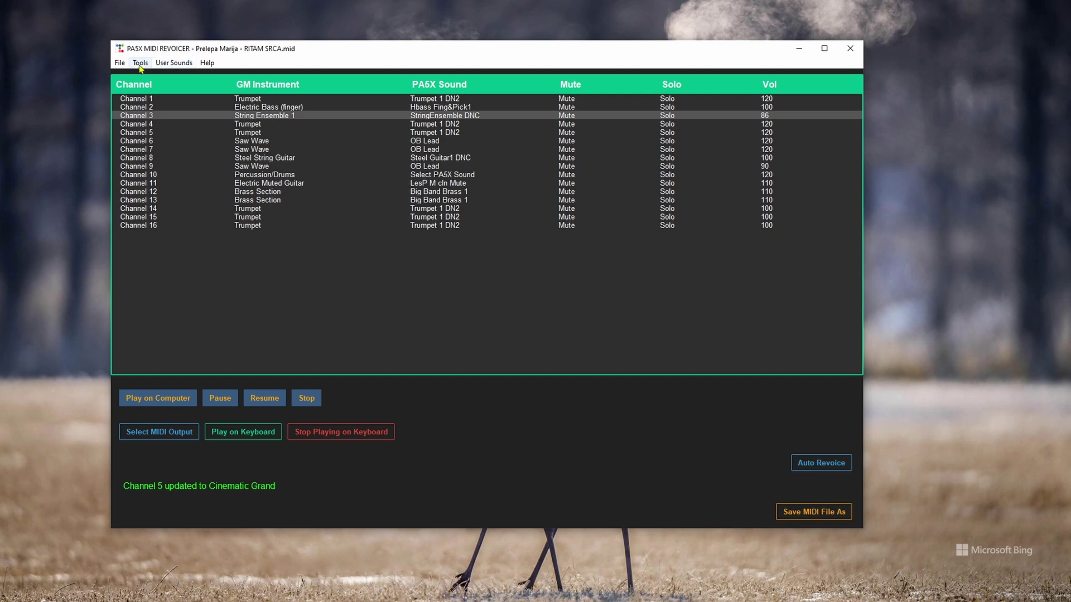
# Open the MIDI file "Kraj Tanana Sadrvana.mid" and dismiss the notification.
pyautogui.click(119, 65)
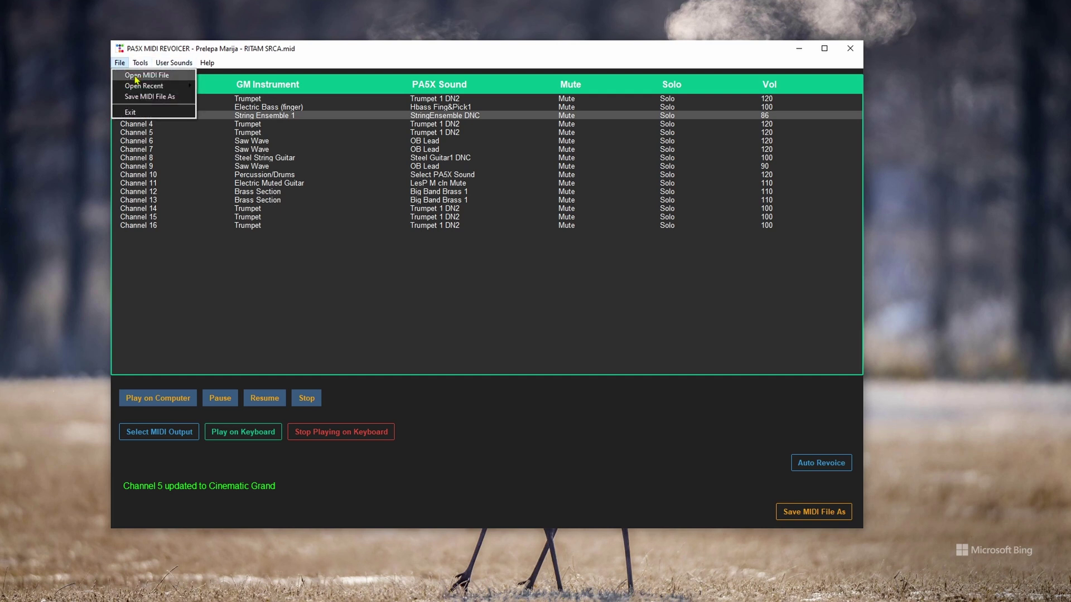
pyautogui.click(136, 78)
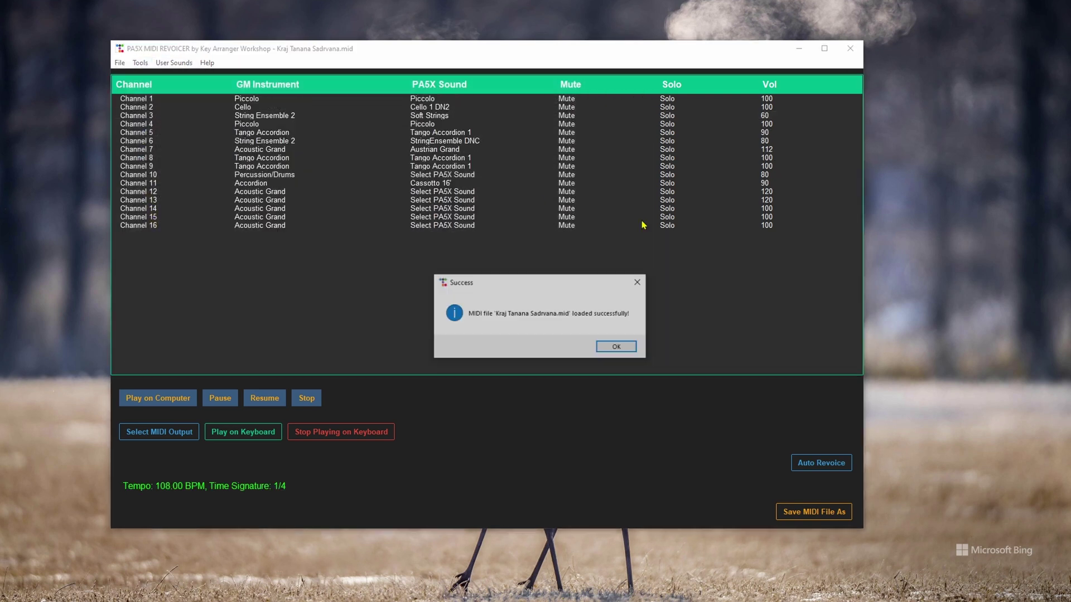
pyautogui.click(615, 349)
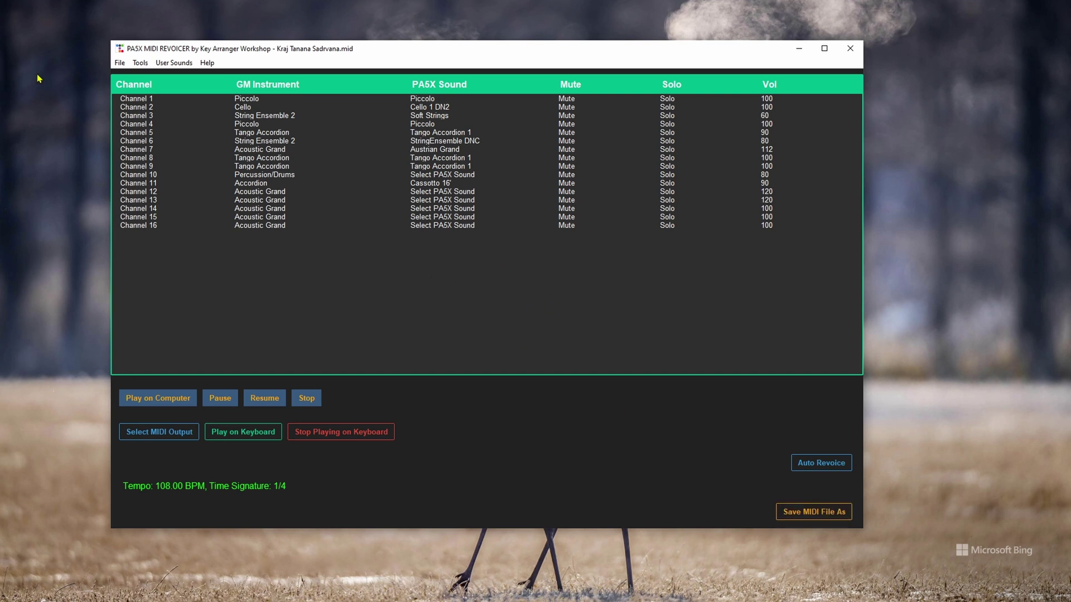
pyautogui.click(121, 64)
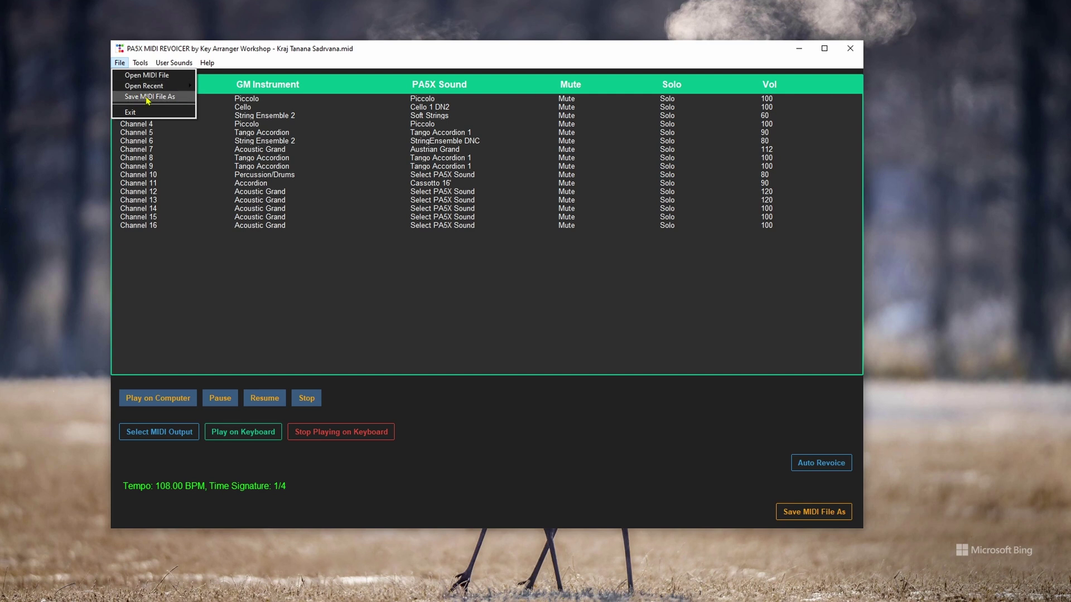
pyautogui.click(679, 434)
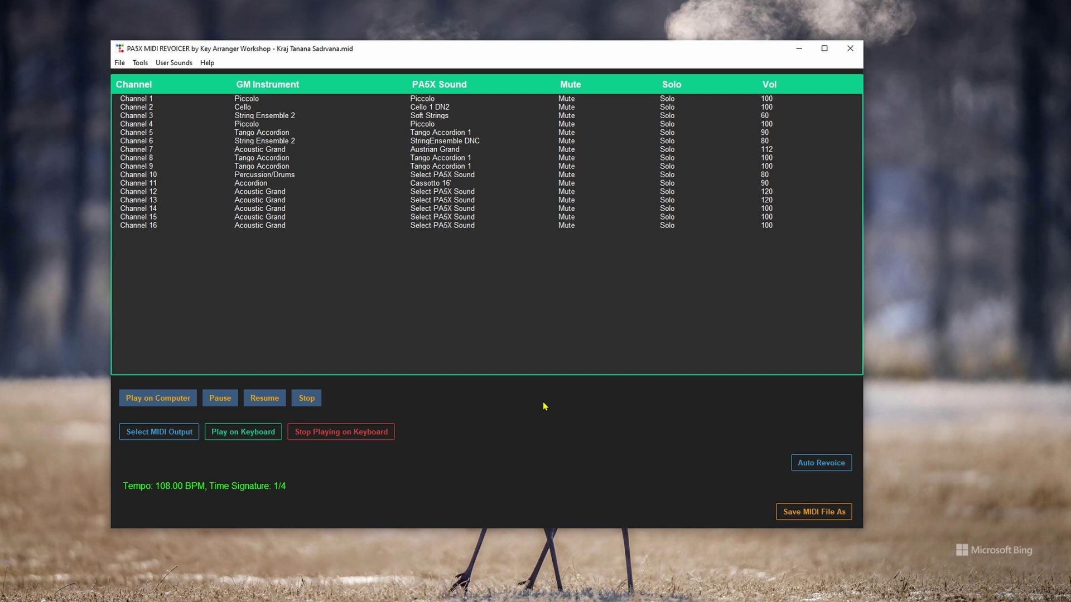
# Set the MIDI output port to MIDIOUT2 (USB2.0-MIDI) 3, and start and stop playback on the keyboard.
pyautogui.click(248, 433)
pyautogui.click(580, 350)
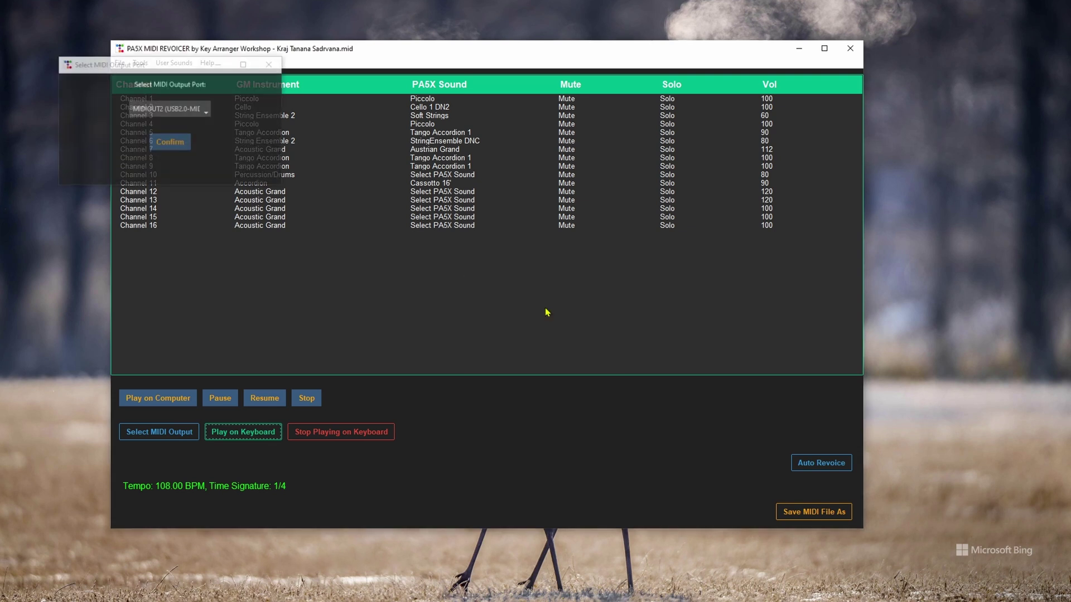
pyautogui.click(178, 142)
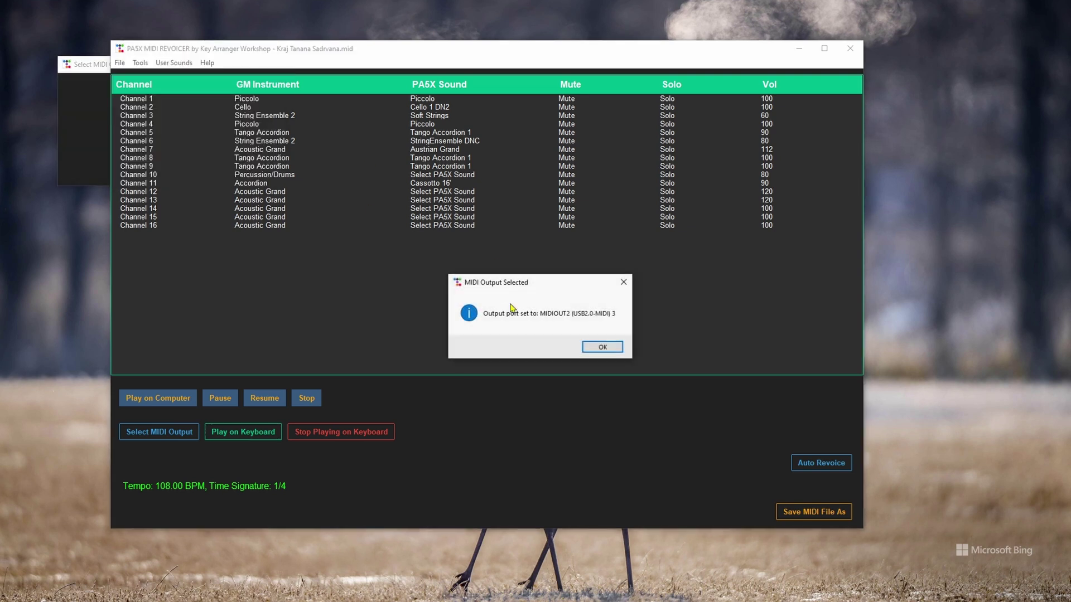
pyautogui.click(605, 346)
pyautogui.click(277, 433)
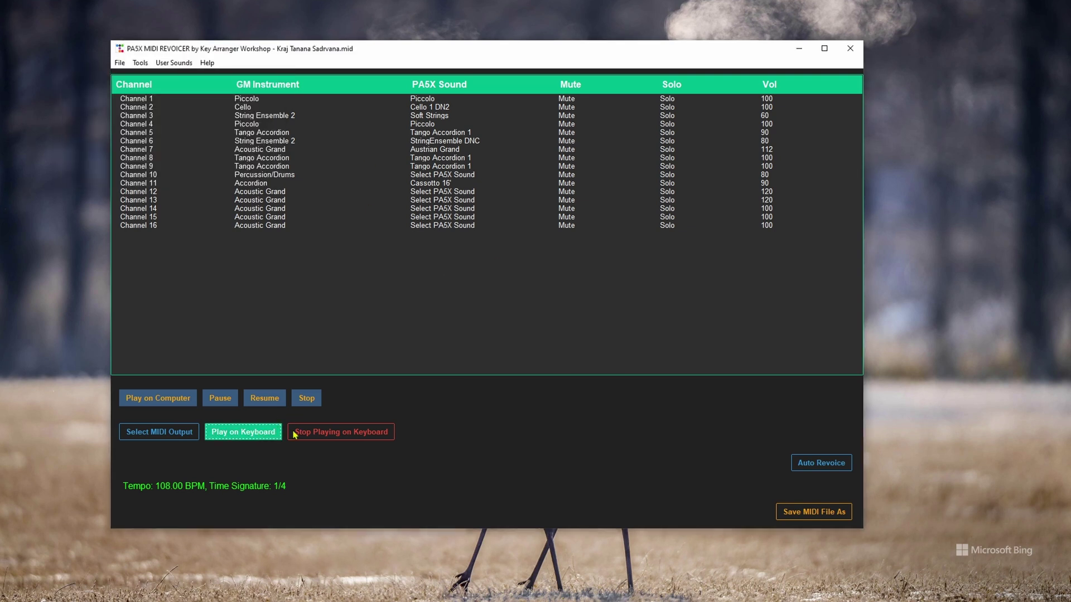
pyautogui.click(328, 435)
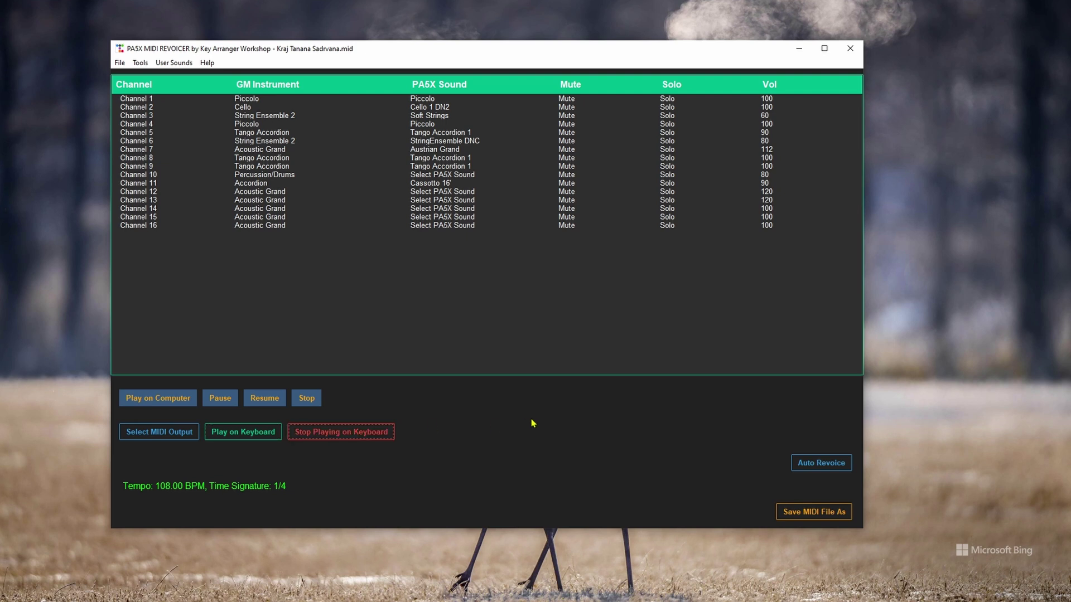